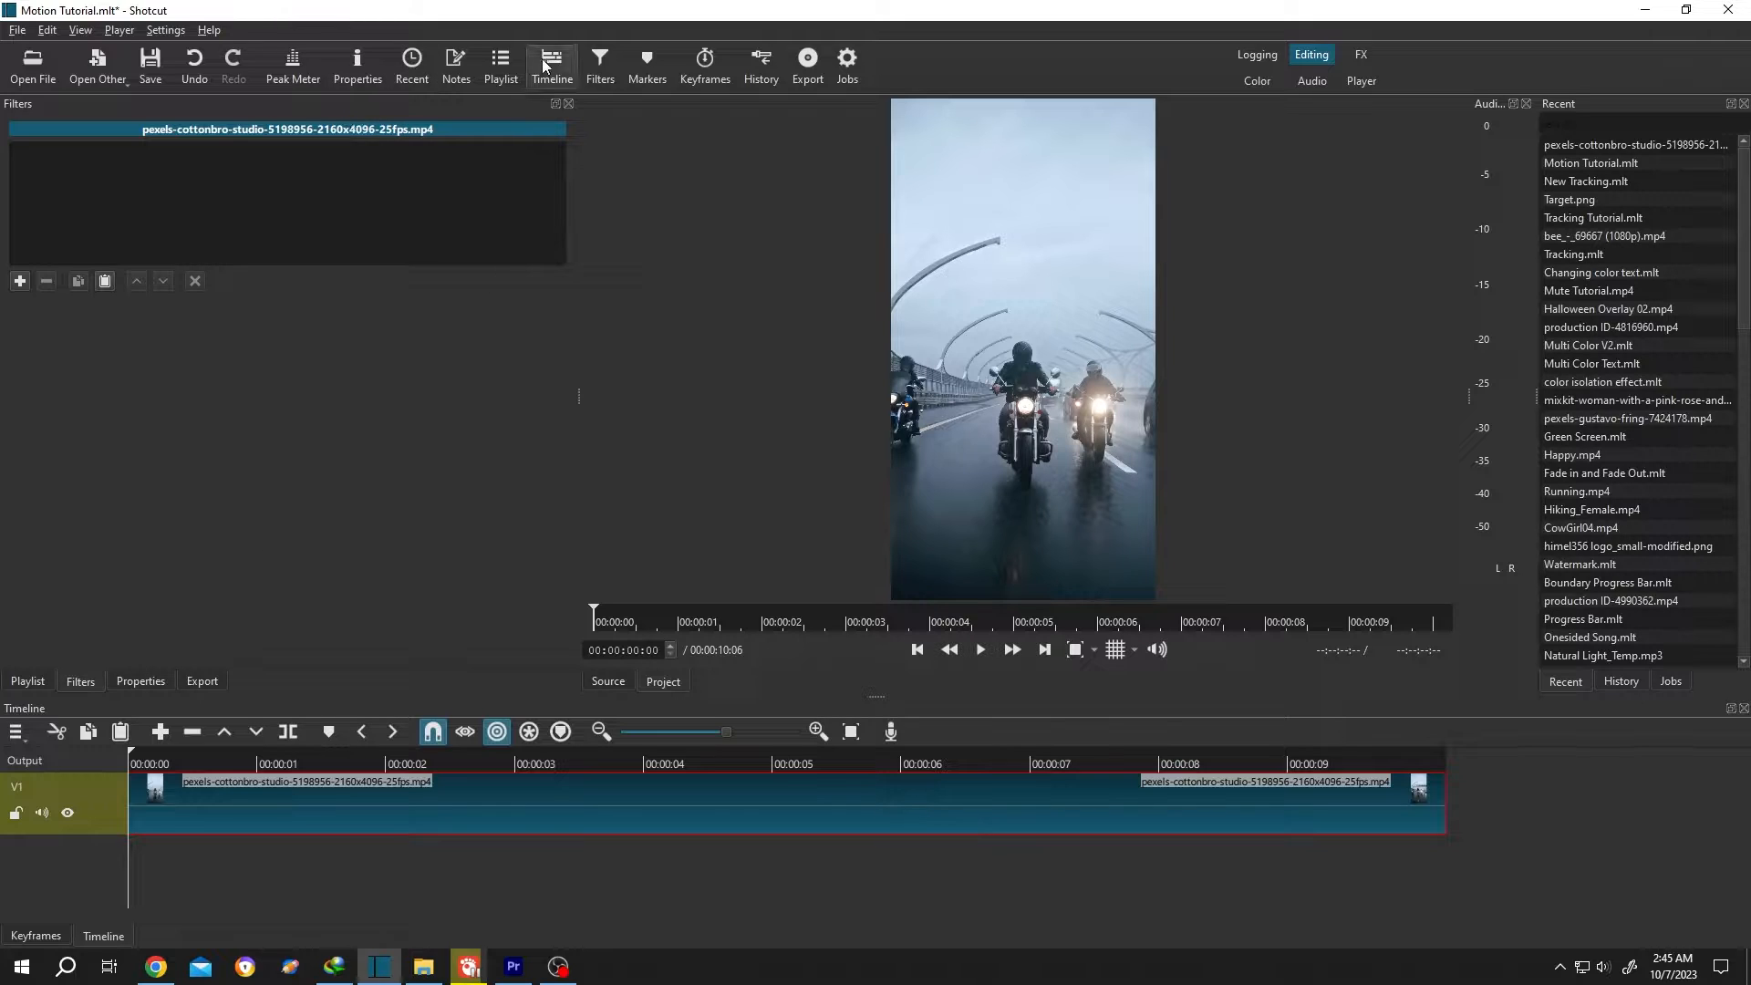
Add the Motion Tracker filter to the motorcycle clip on track V1.
left_click(19, 281)
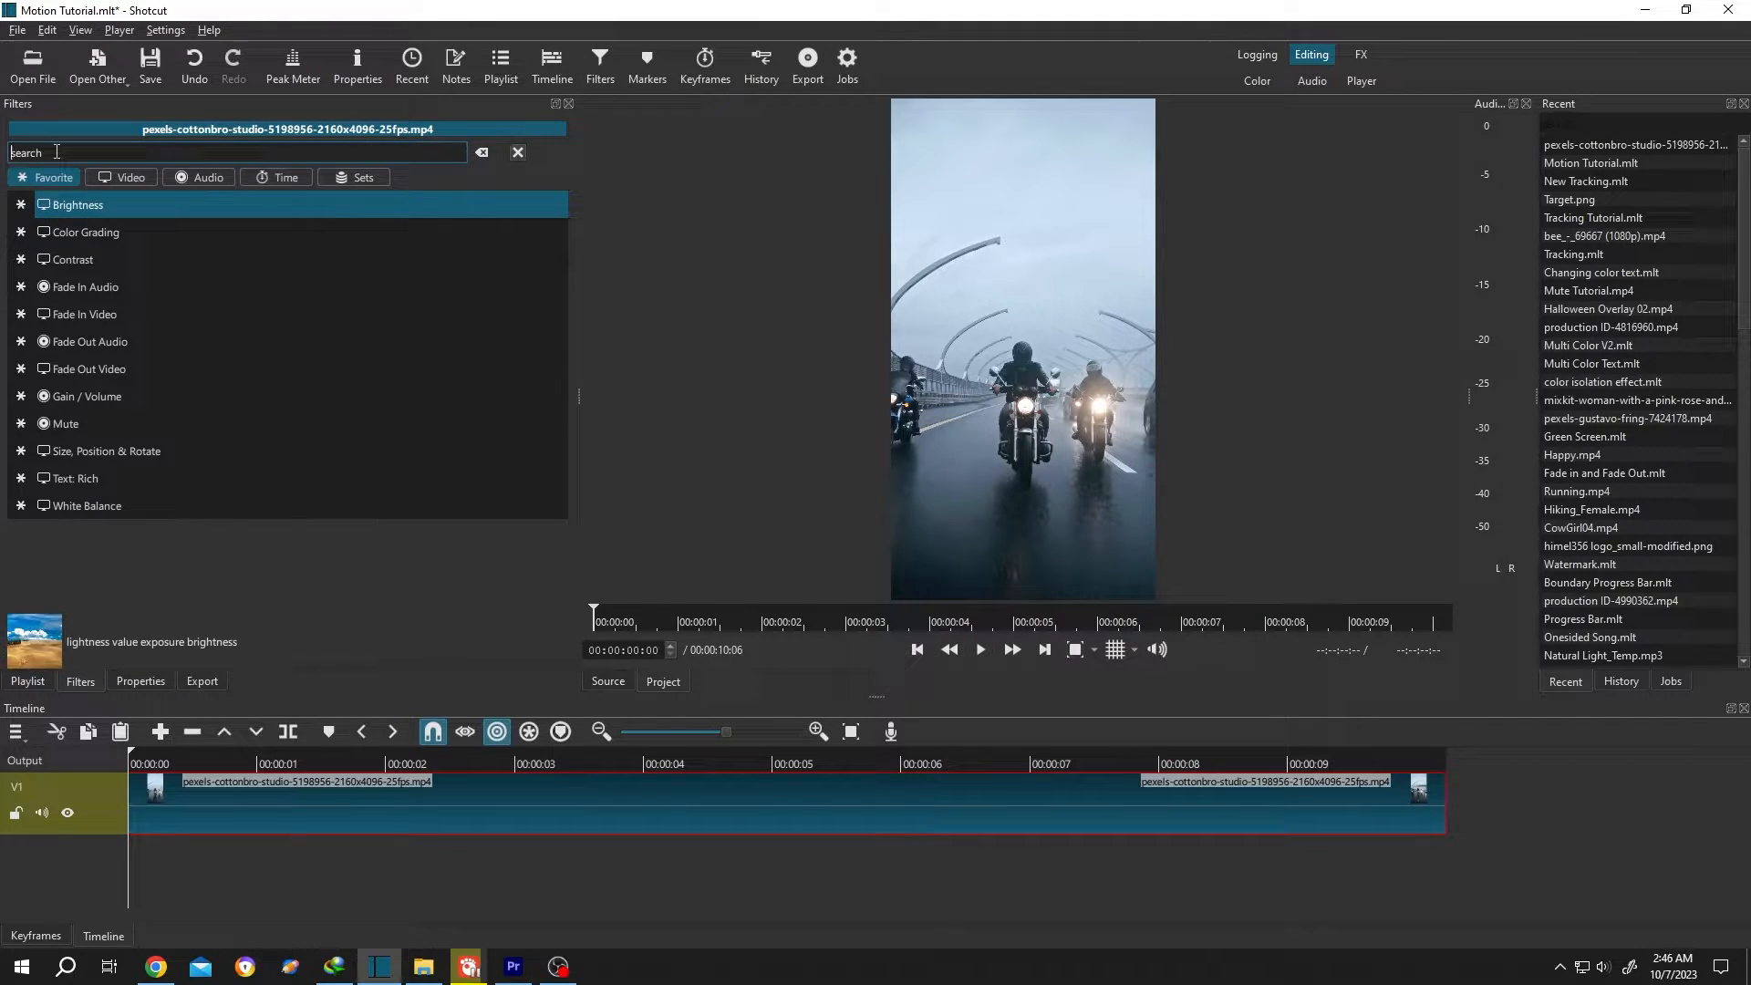
type("mo")
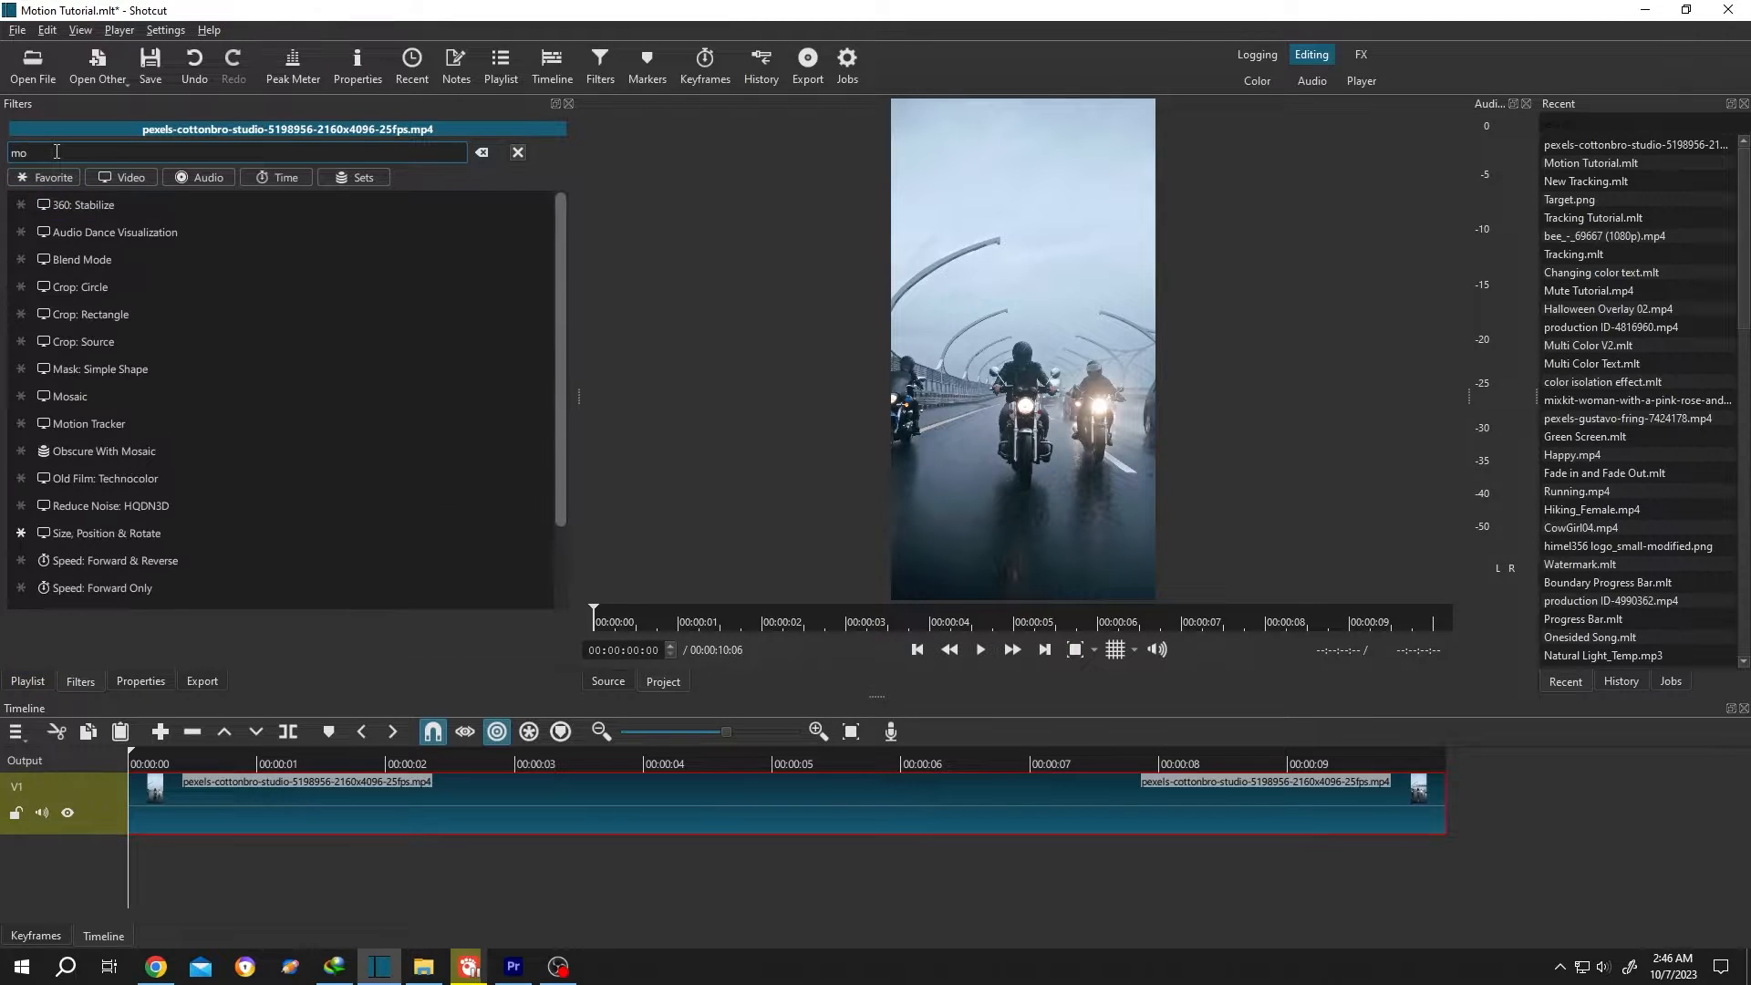
type("tion ")
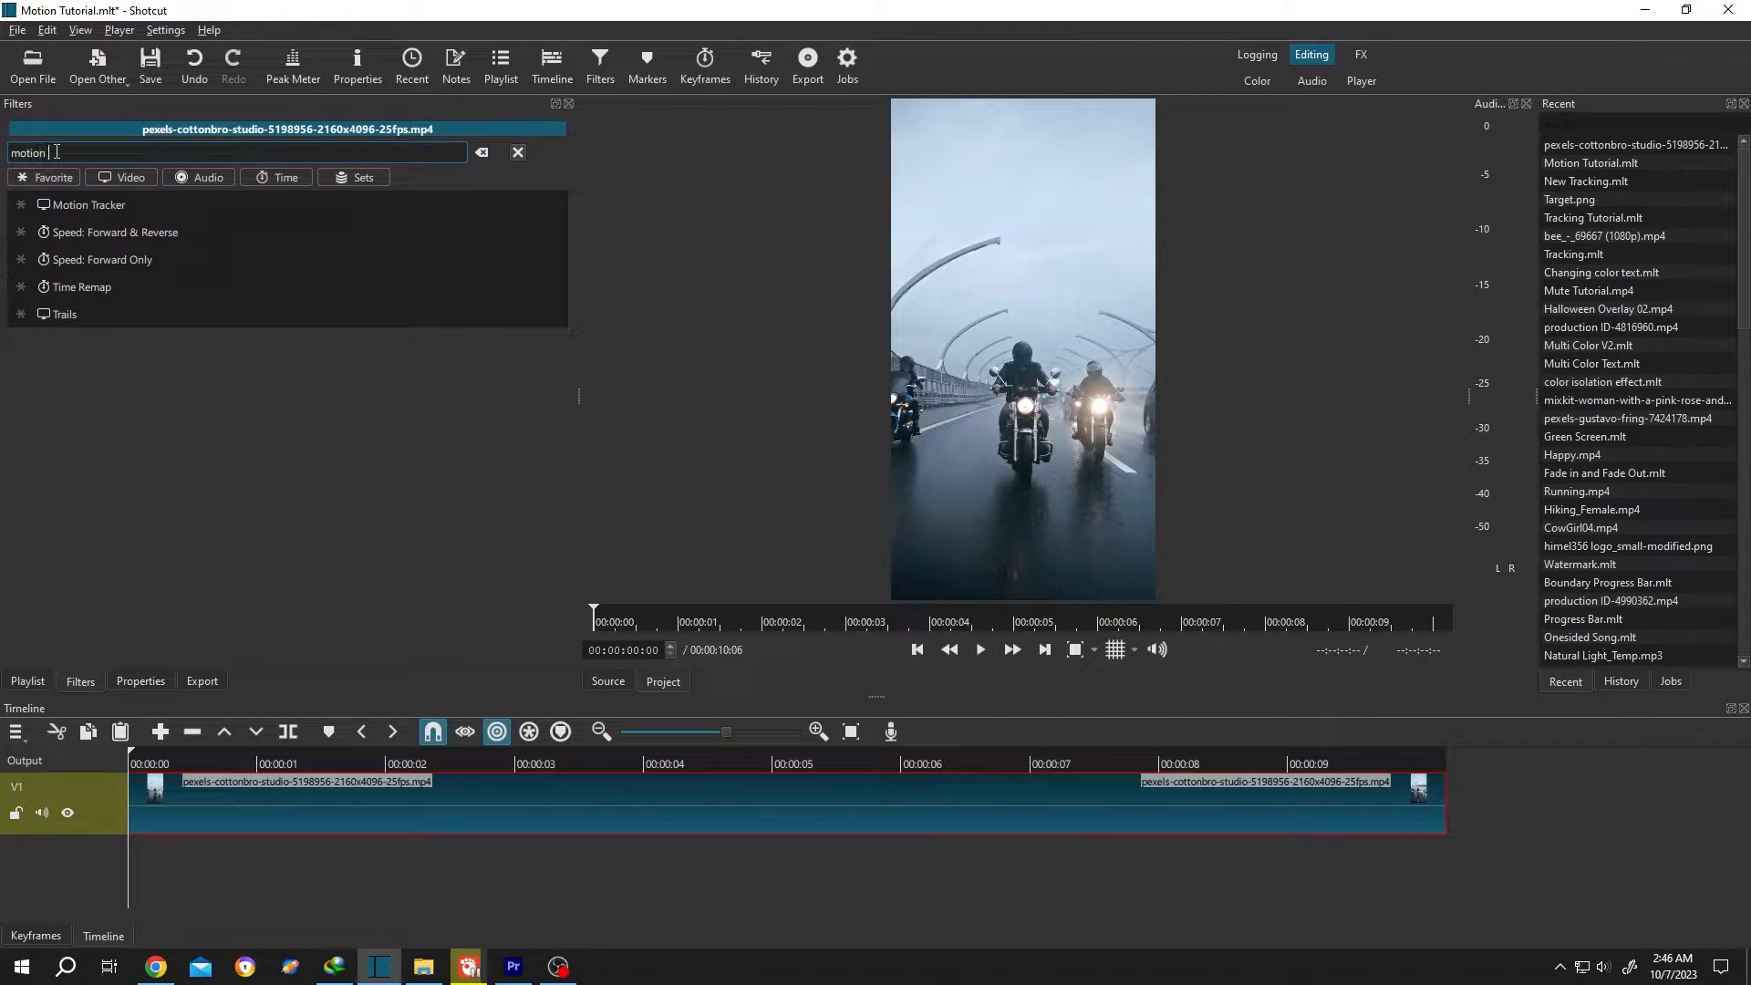
type("t")
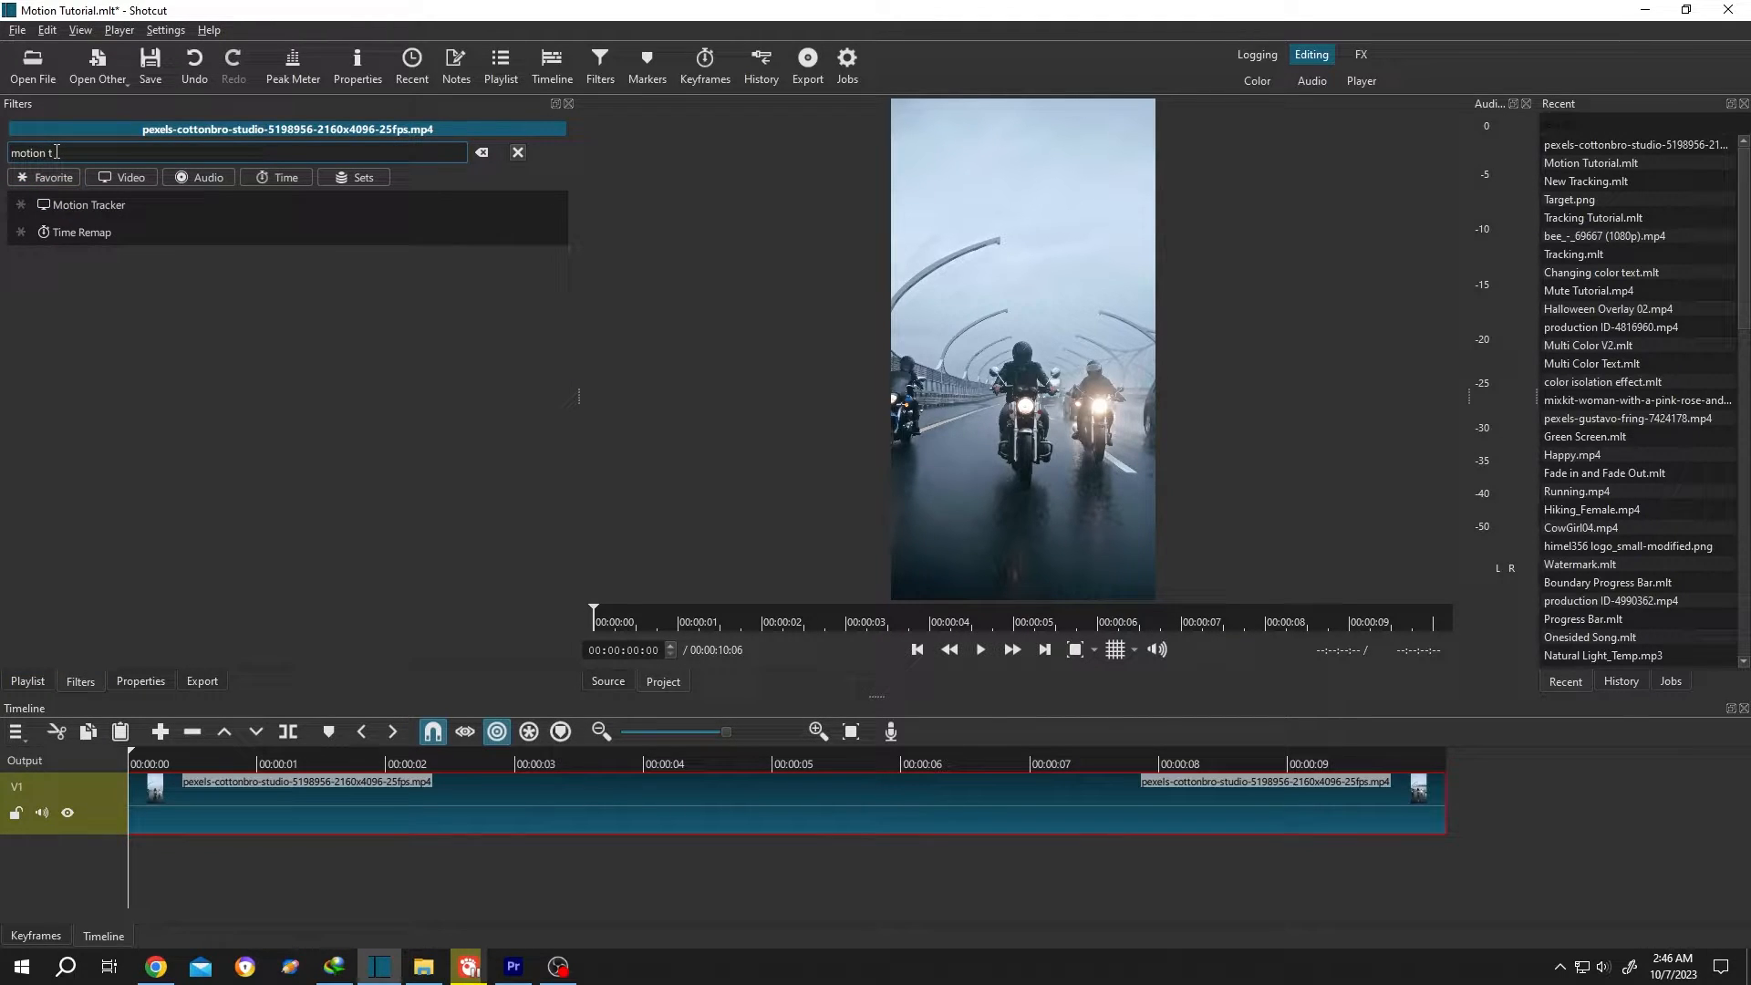
left_click(73, 206)
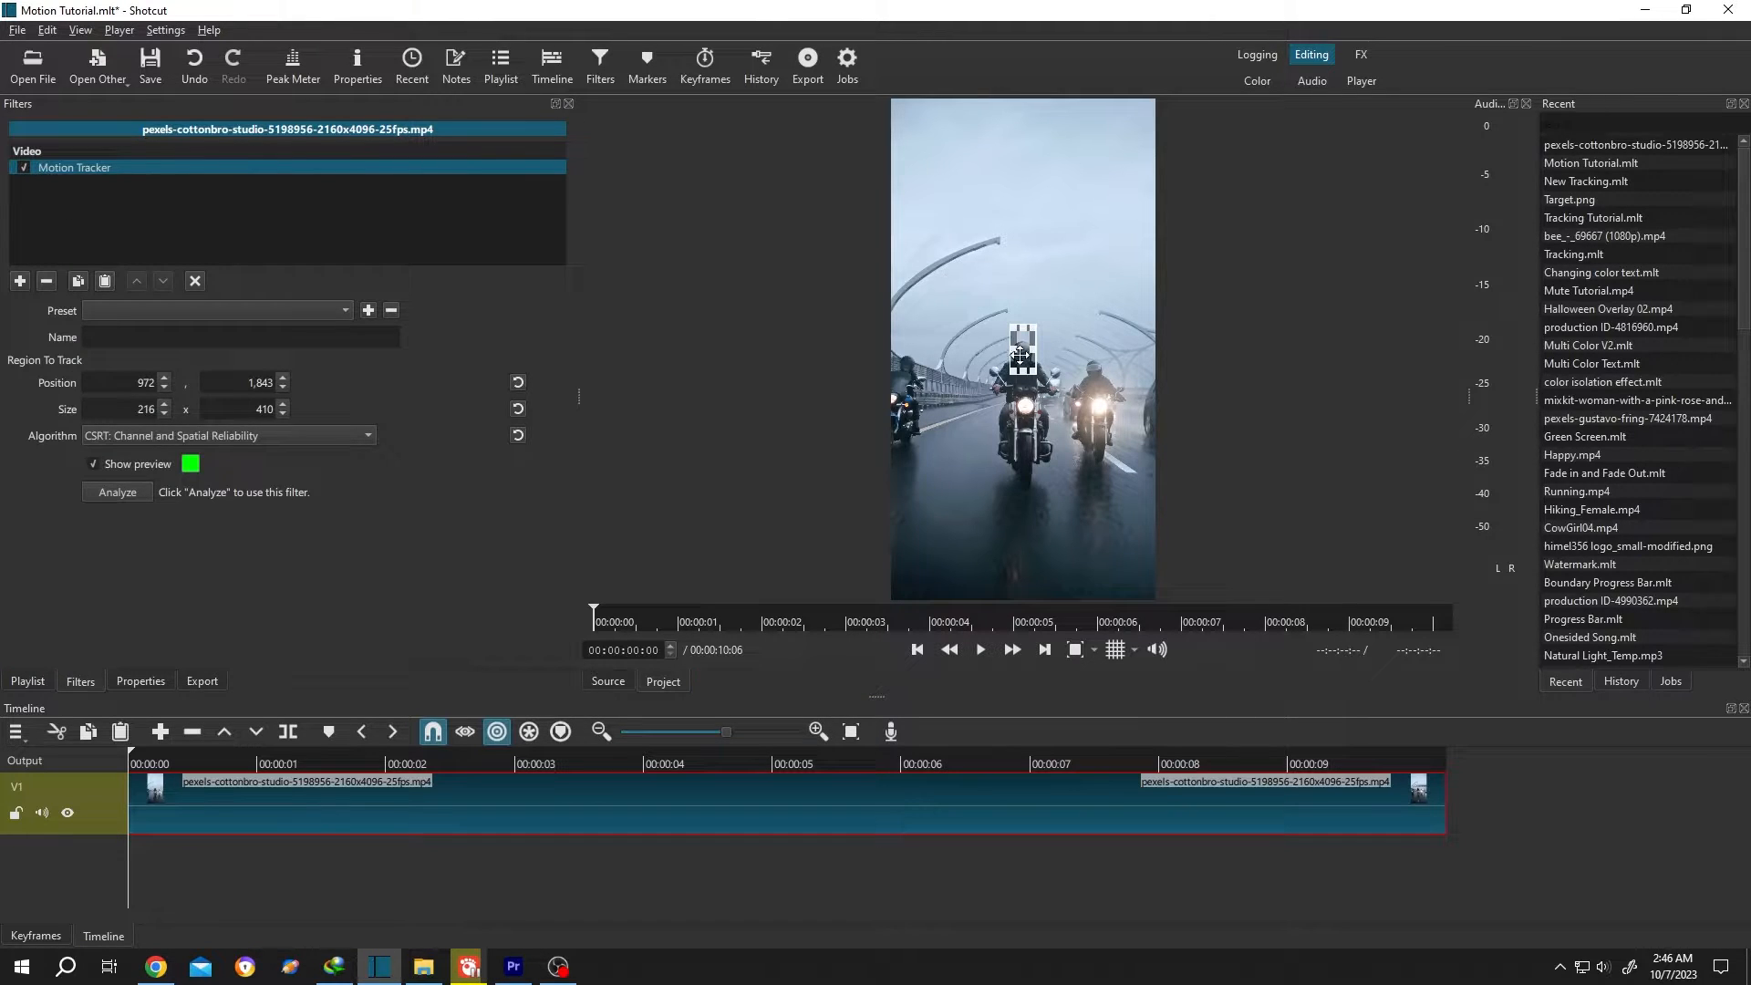
Fit the tracking region around the middle motorcycle at about 816, 2,290, sized about 588 x 410, and analyze it with the CSRT algorithm.
left_click_drag(1024, 366, 1040, 407)
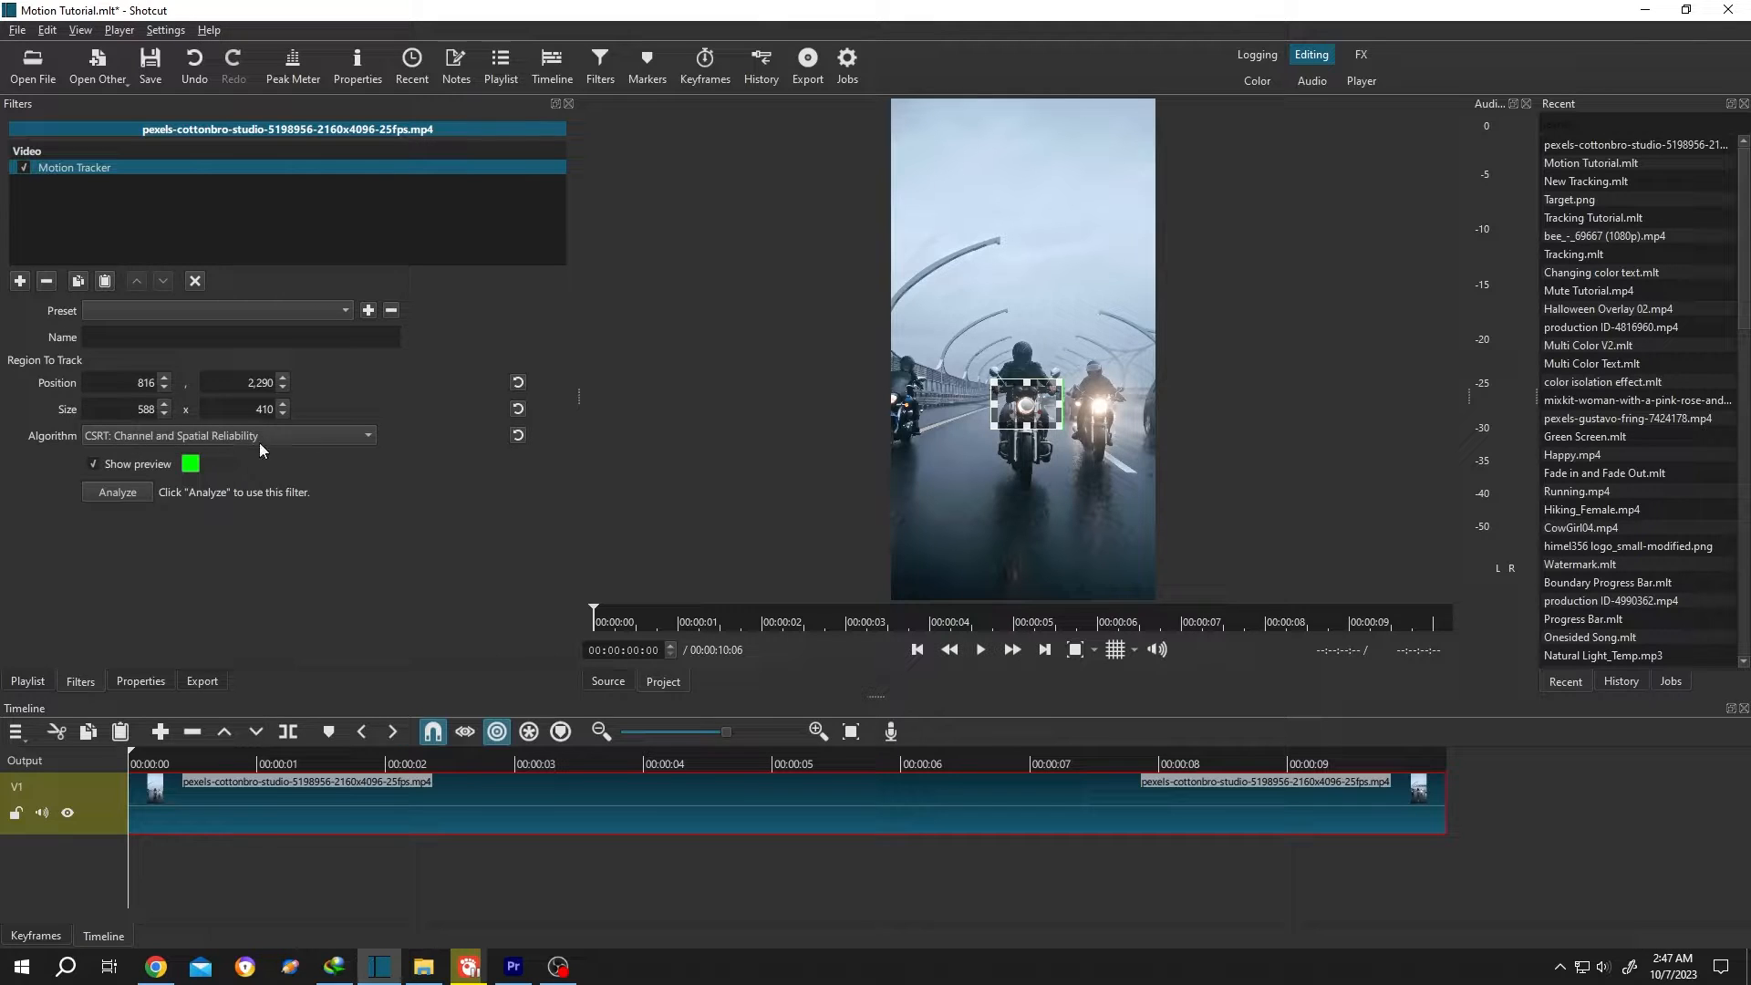
left_click(359, 436)
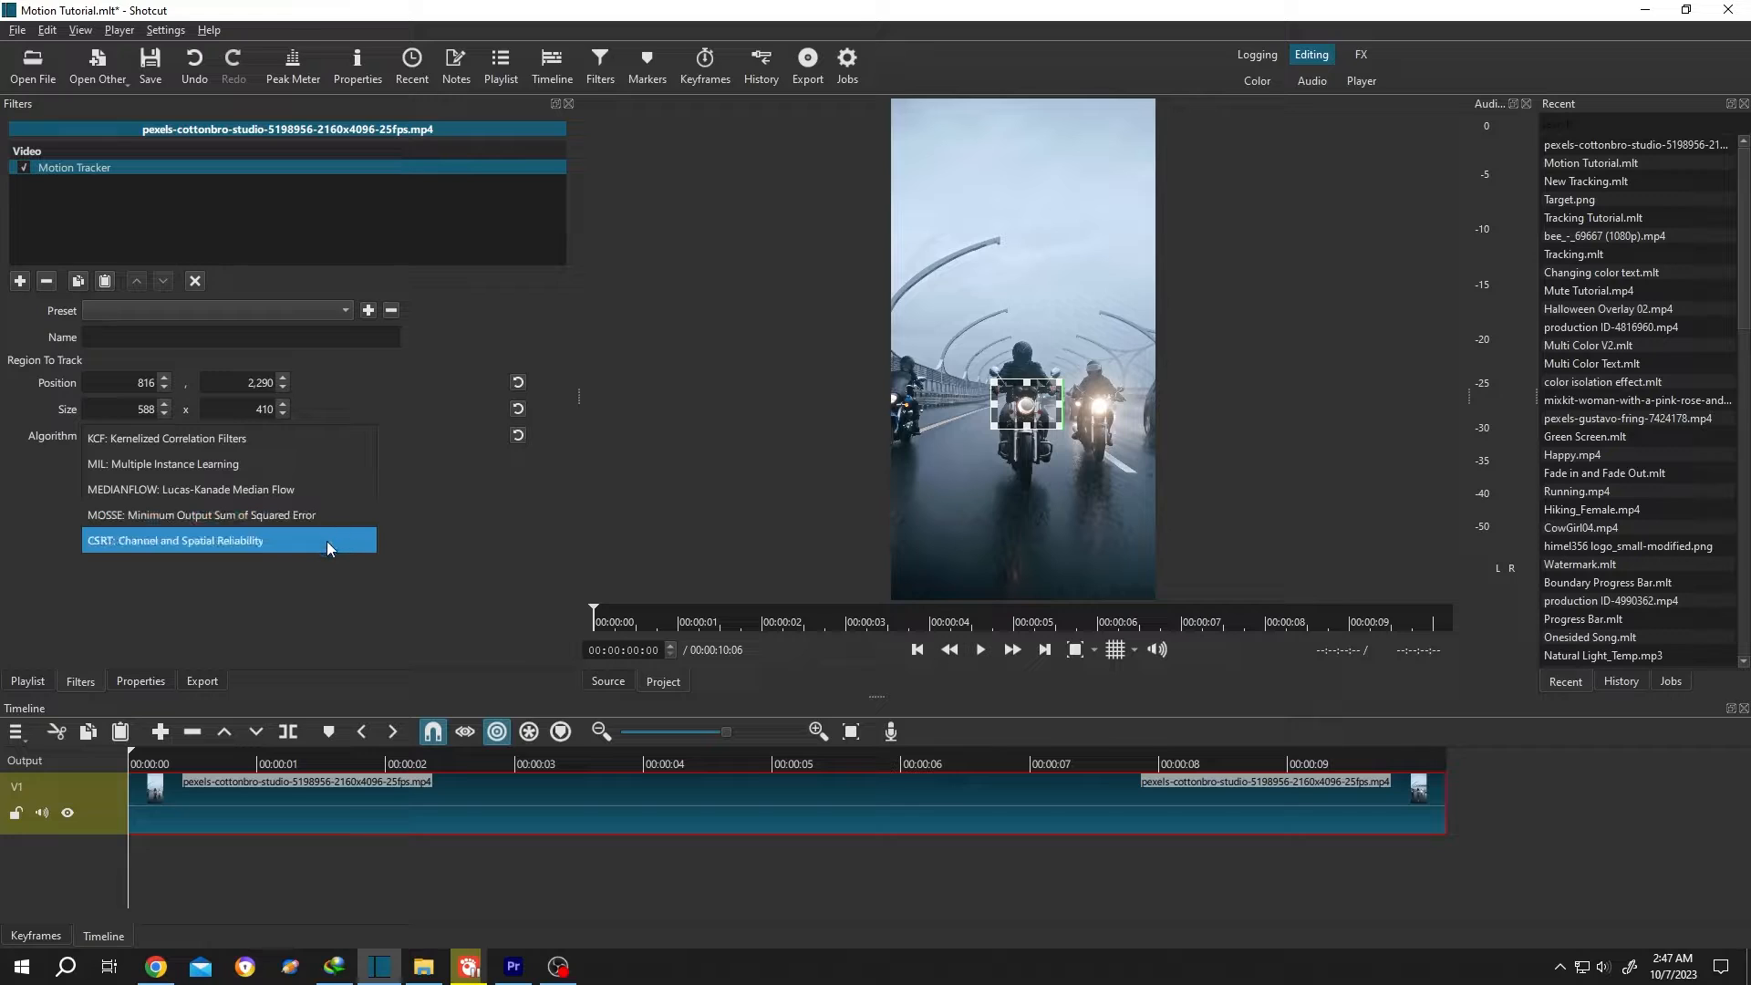
left_click(326, 540)
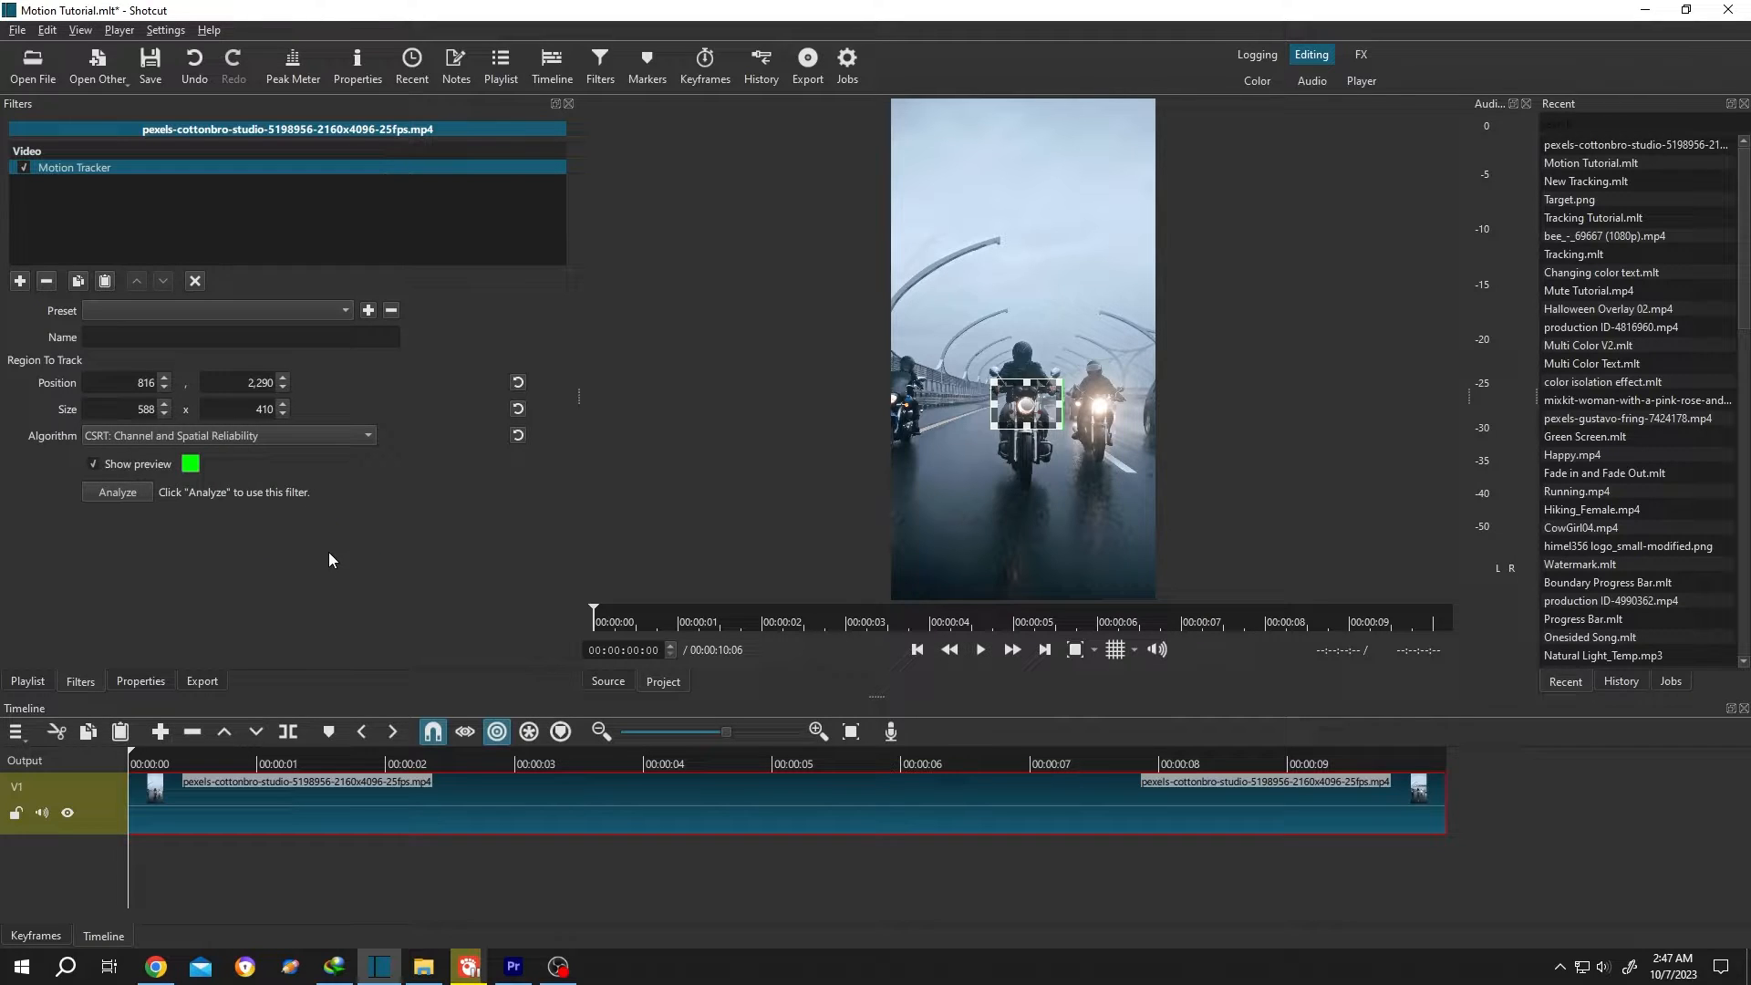
left_click(118, 493)
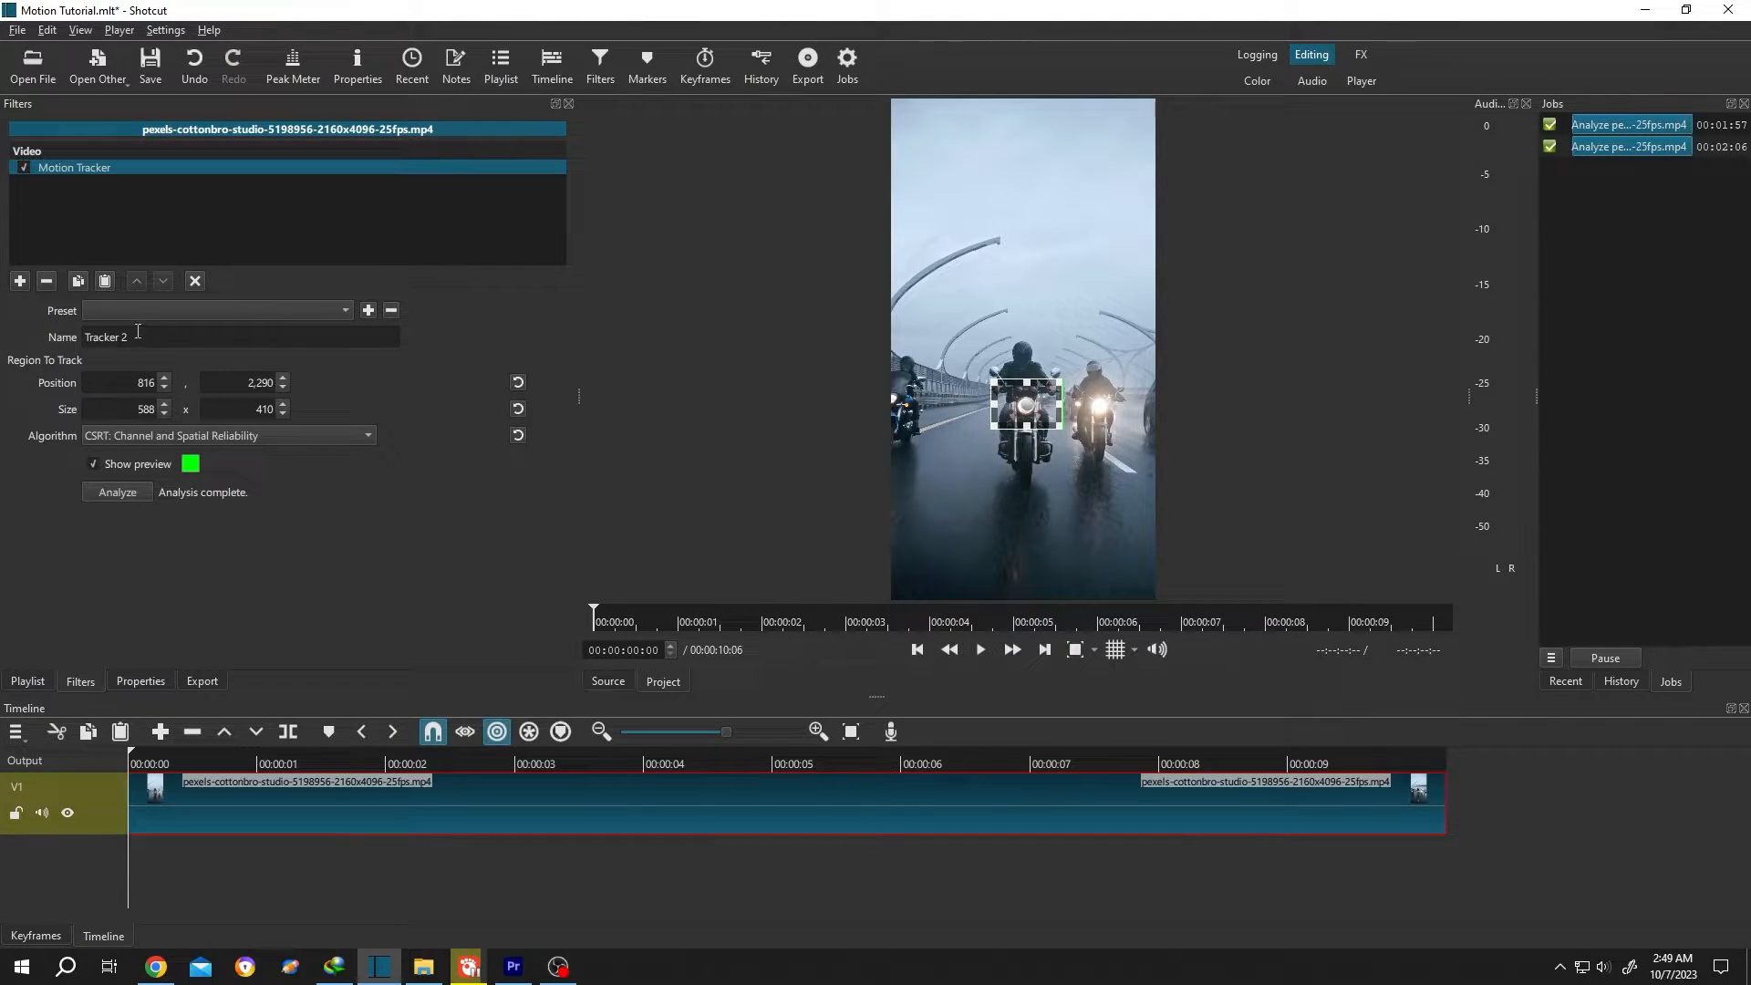
Rename the motion tracker "Tutorial Data" and keep its preview shown.
left_click_drag(137, 336, 42, 343)
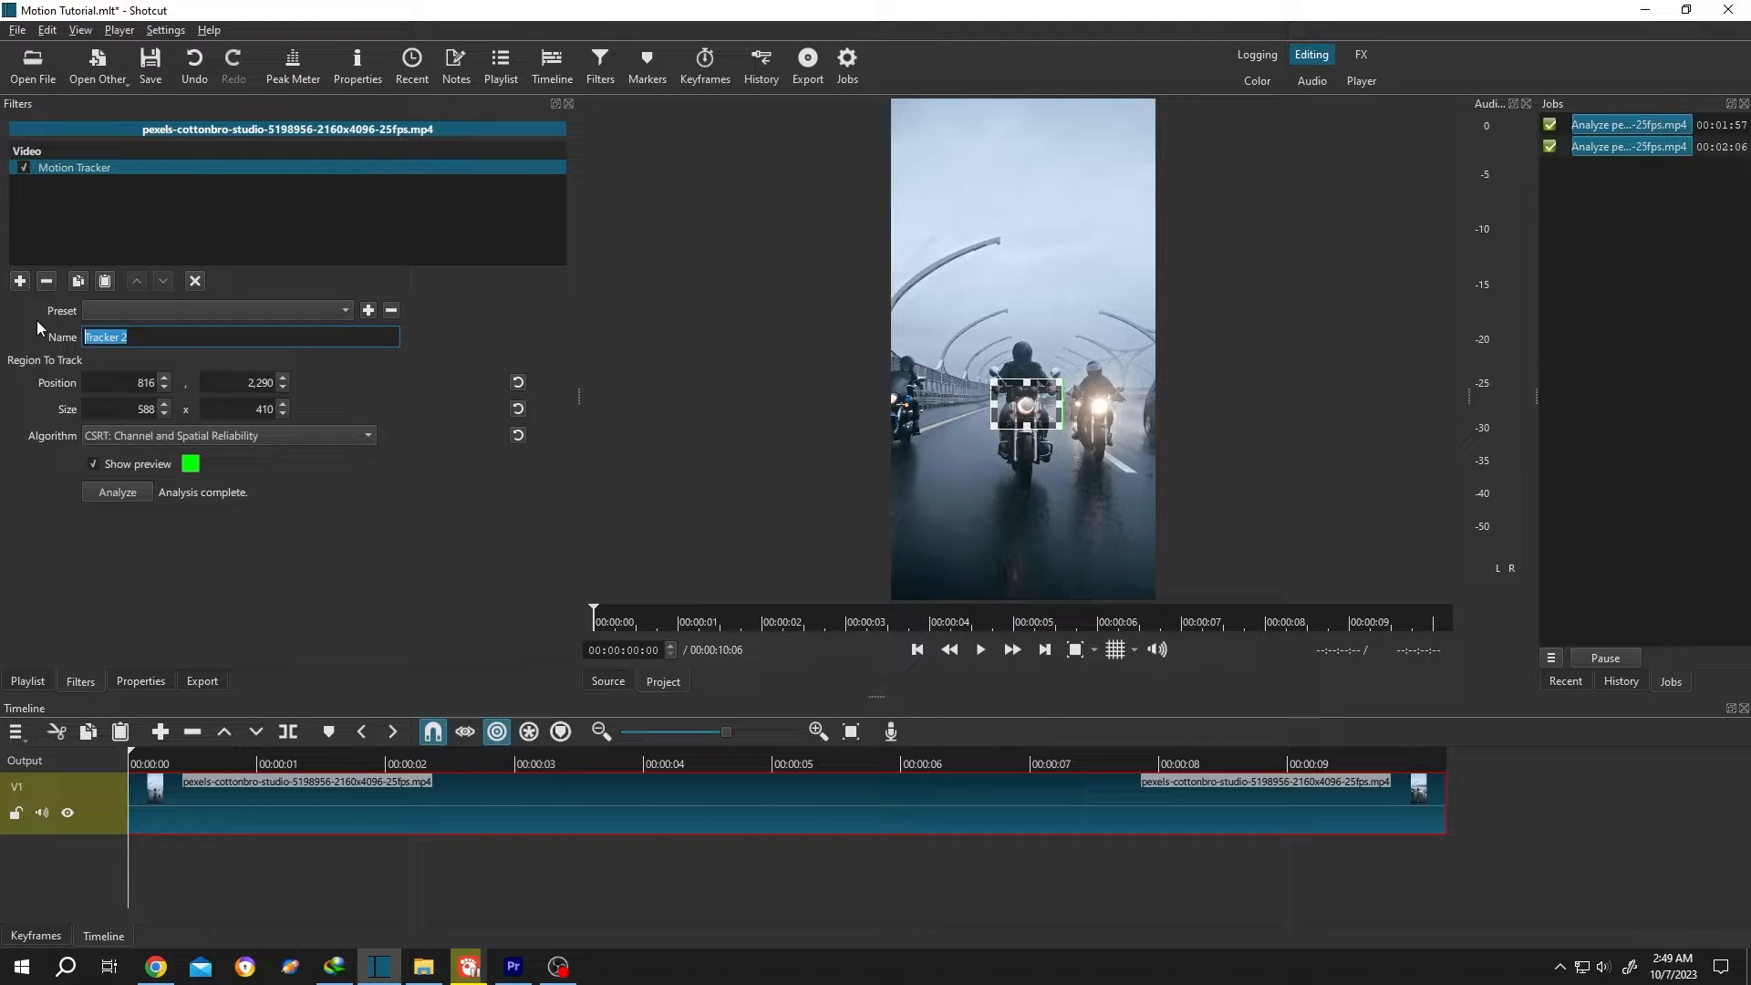
type("Tutorial Data")
key("Return")
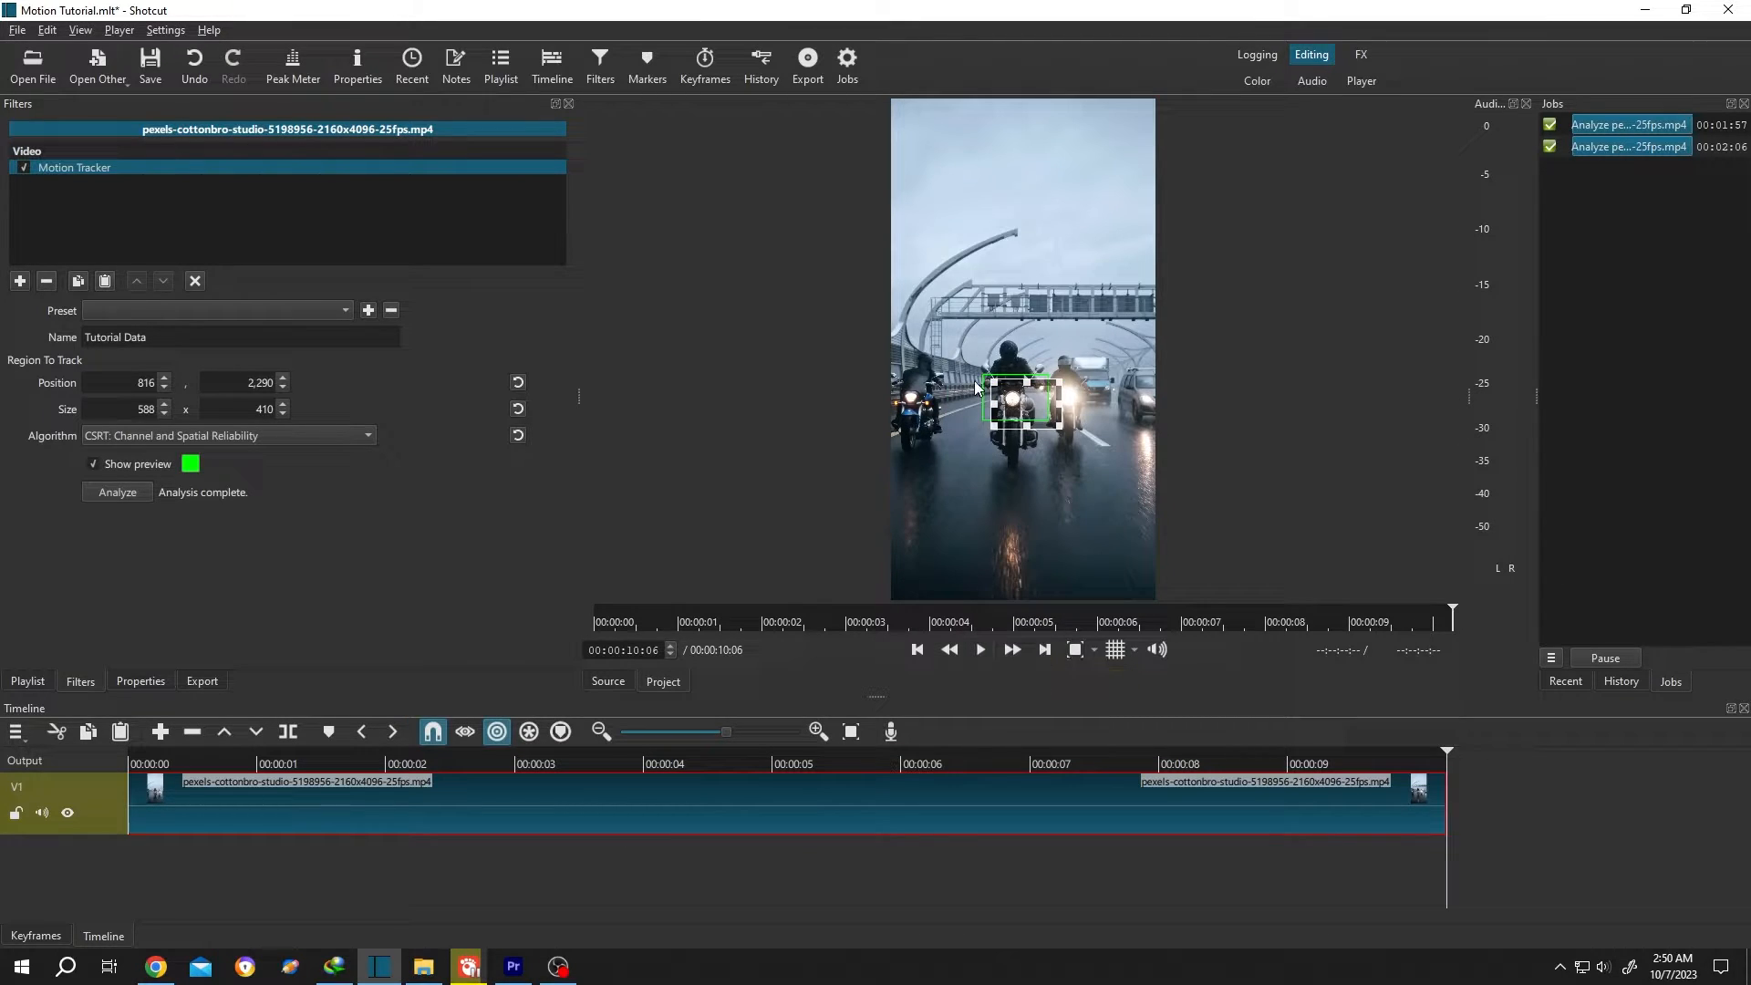
left_click(94, 464)
left_click(94, 464)
Add a second video track above the motorcycle clip.
right_click(92, 859)
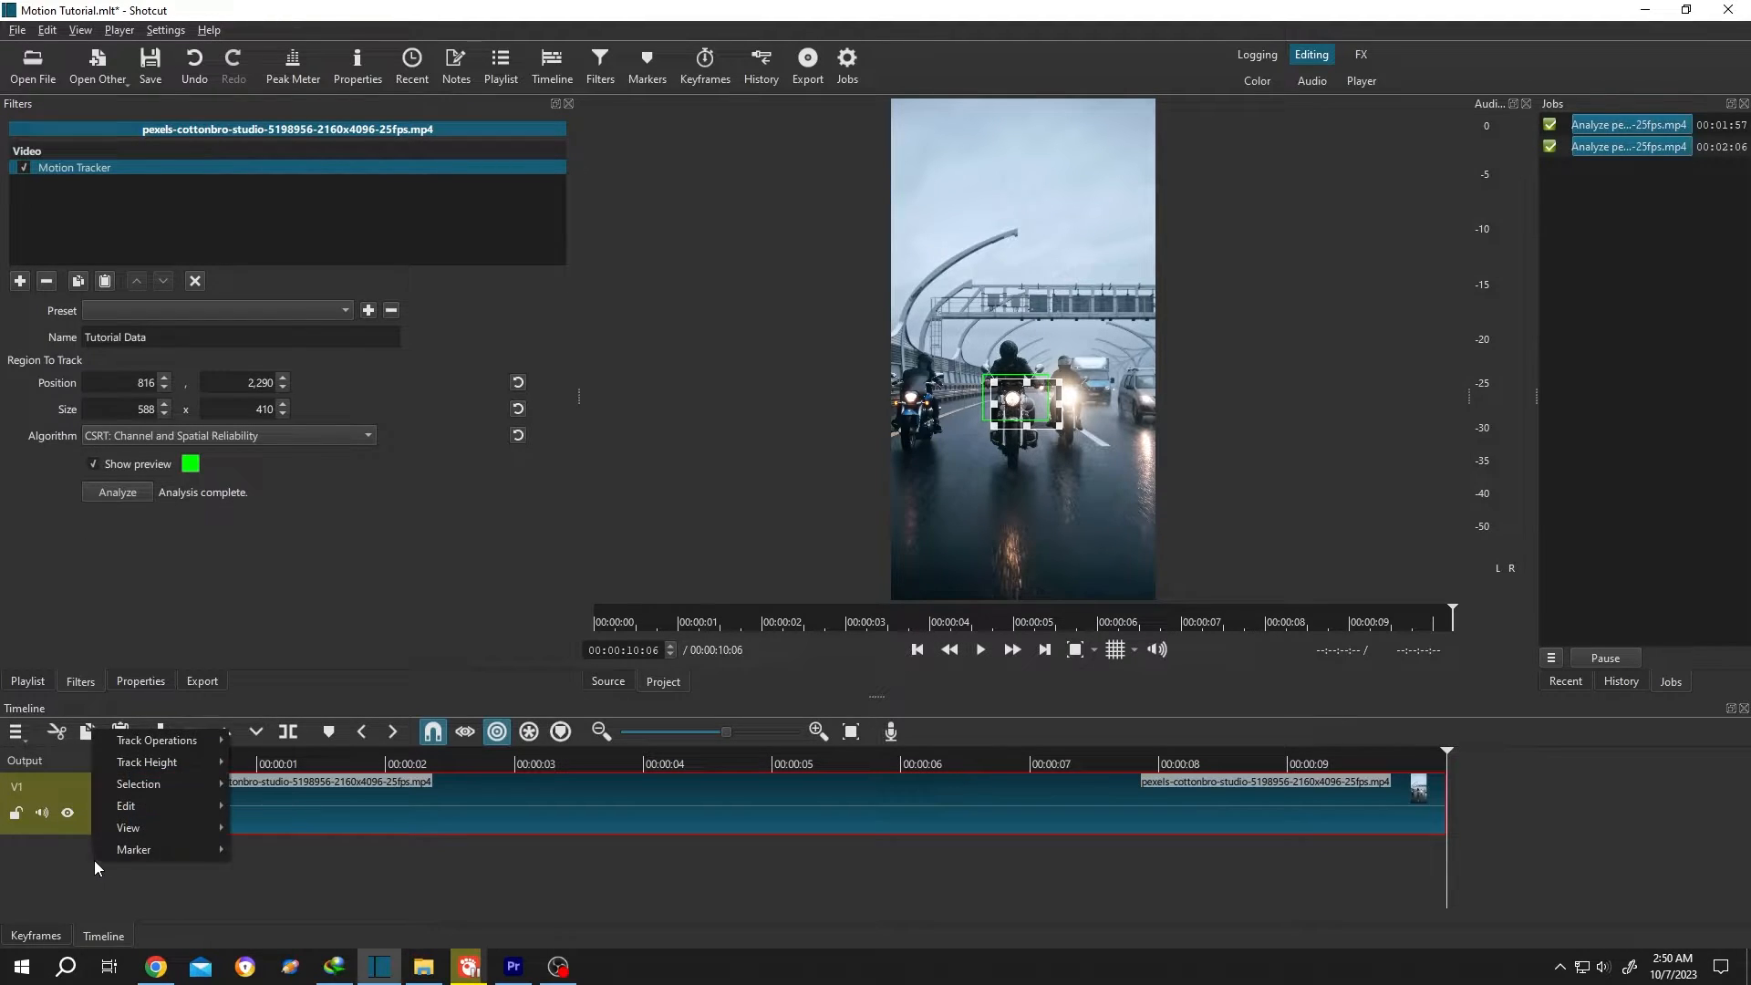
mouse_move(219, 739)
left_click(304, 786)
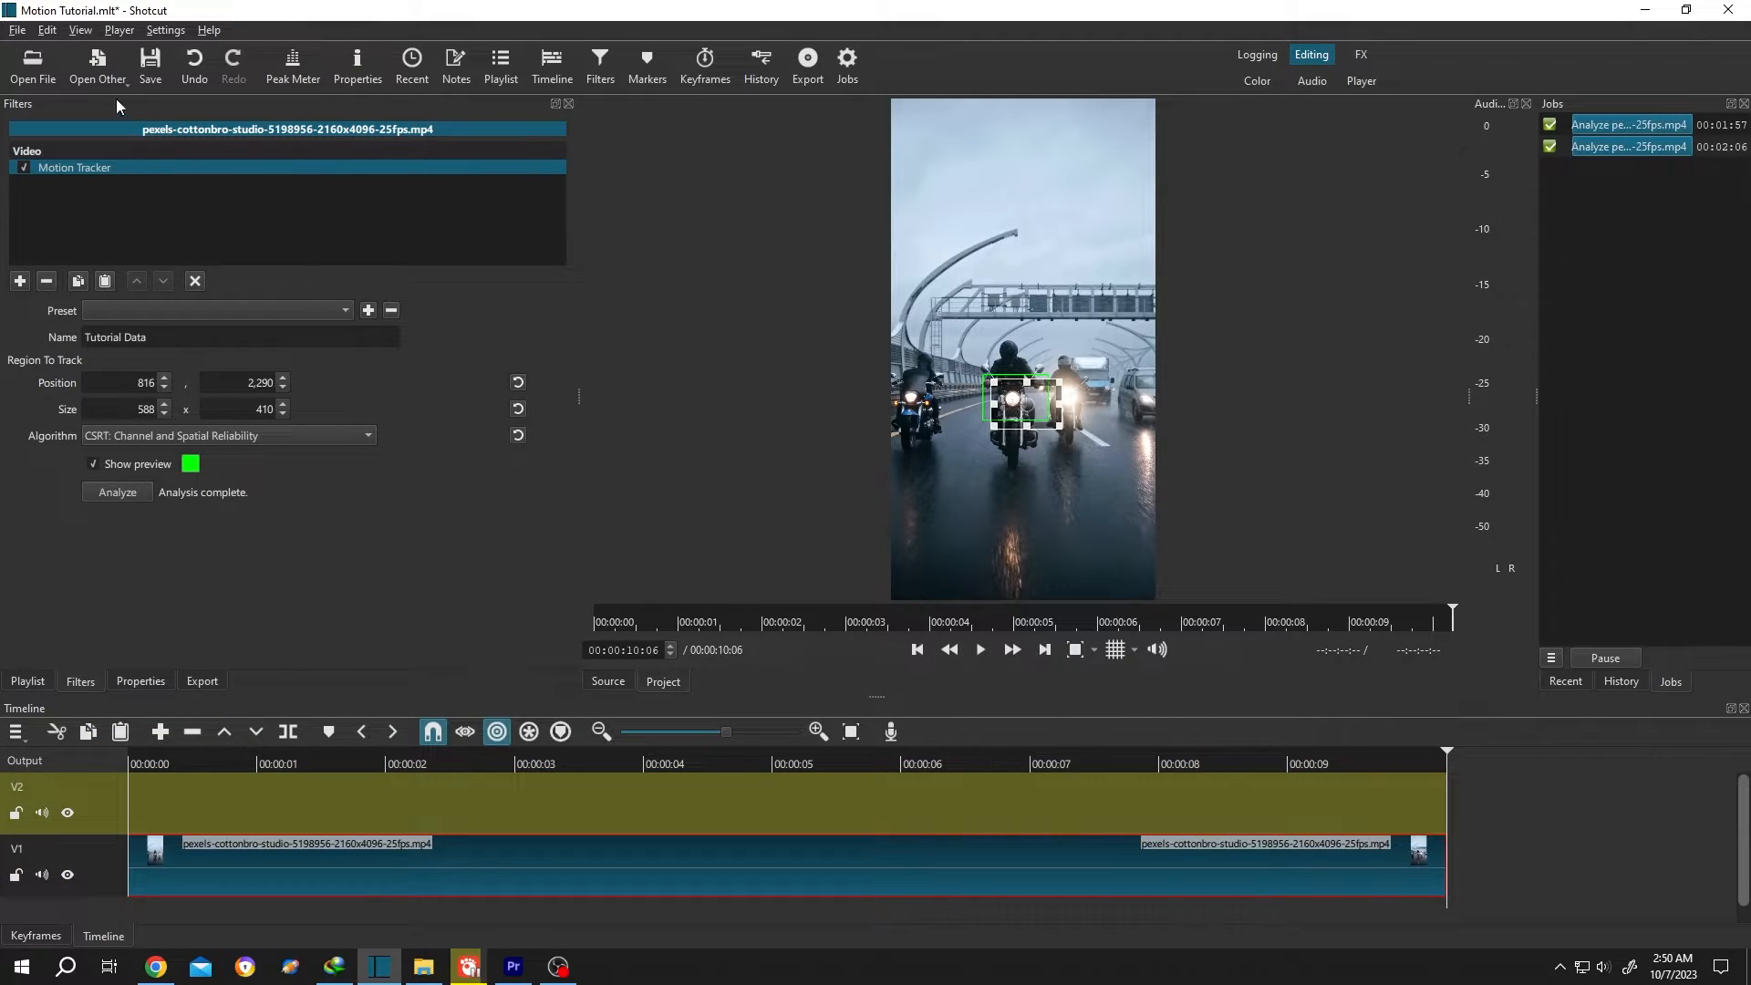
Create a simple text clip with transparent background at the start of track V2 and extend it to the motorcycle clip's end.
left_click(91, 73)
left_click(102, 125)
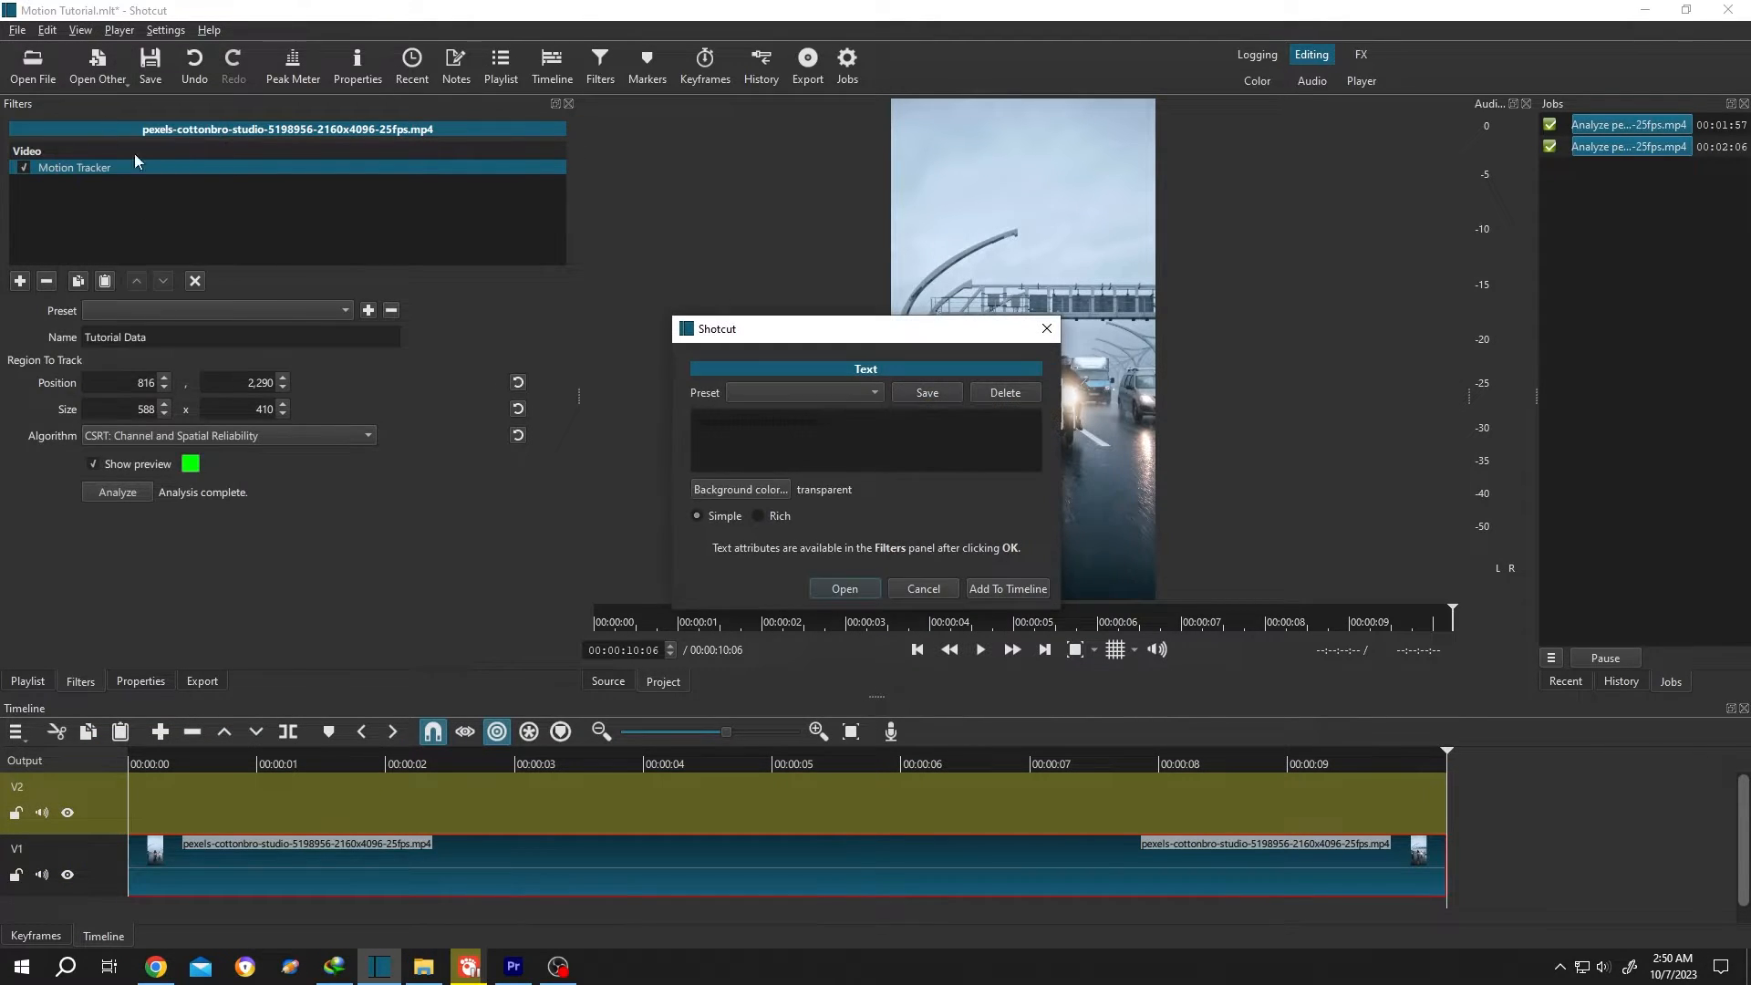
left_click(832, 588)
left_click_drag(607, 651, 414, 791)
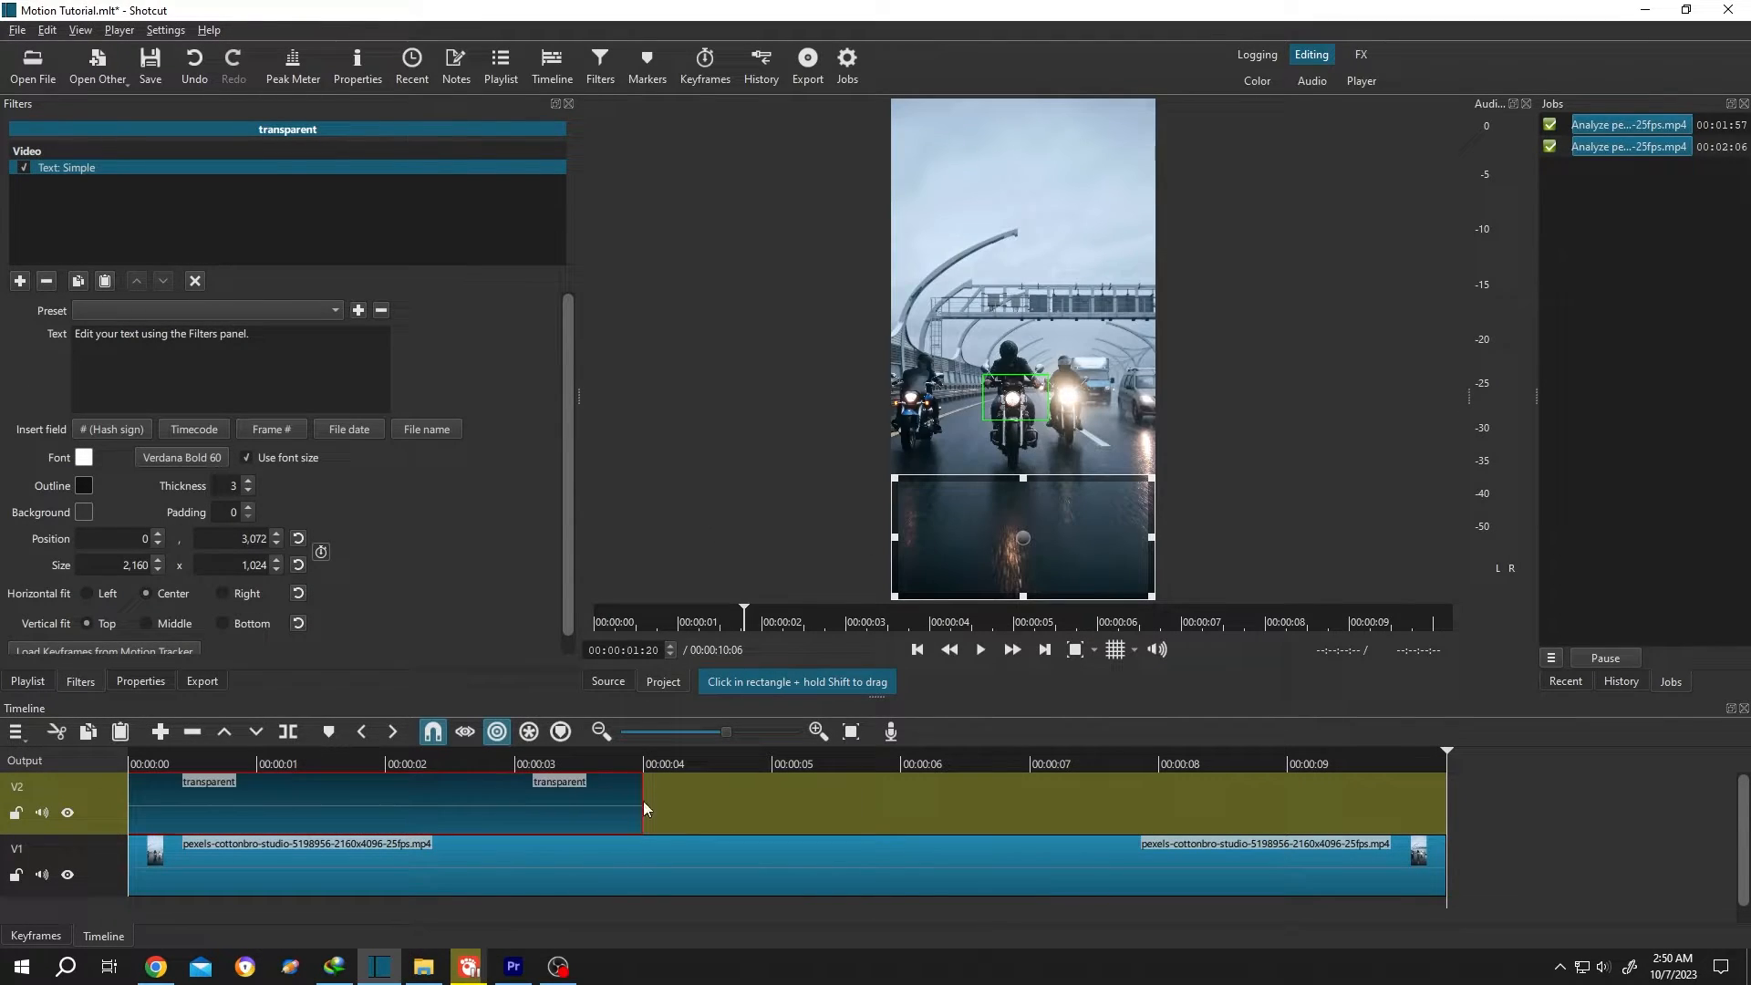
left_click_drag(643, 801, 1450, 803)
Replace the text clip's placeholder wording with "LEADER".
left_click(282, 338)
key("BackSpace")
key("BackSpace")
key("BackSpace")
key("BackSpace")
key("BackSpace")
key("BackSpace")
key("BackSpace")
key("BackSpace")
key("BackSpace")
key("BackSpace")
key("BackSpace")
key("BackSpace")
key("BackSpace")
key("BackSpace")
key("BackSpace")
key("BackSpace")
key("BackSpace")
key("BackSpace")
key("BackSpace")
key("BackSpace")
key("BackSpace")
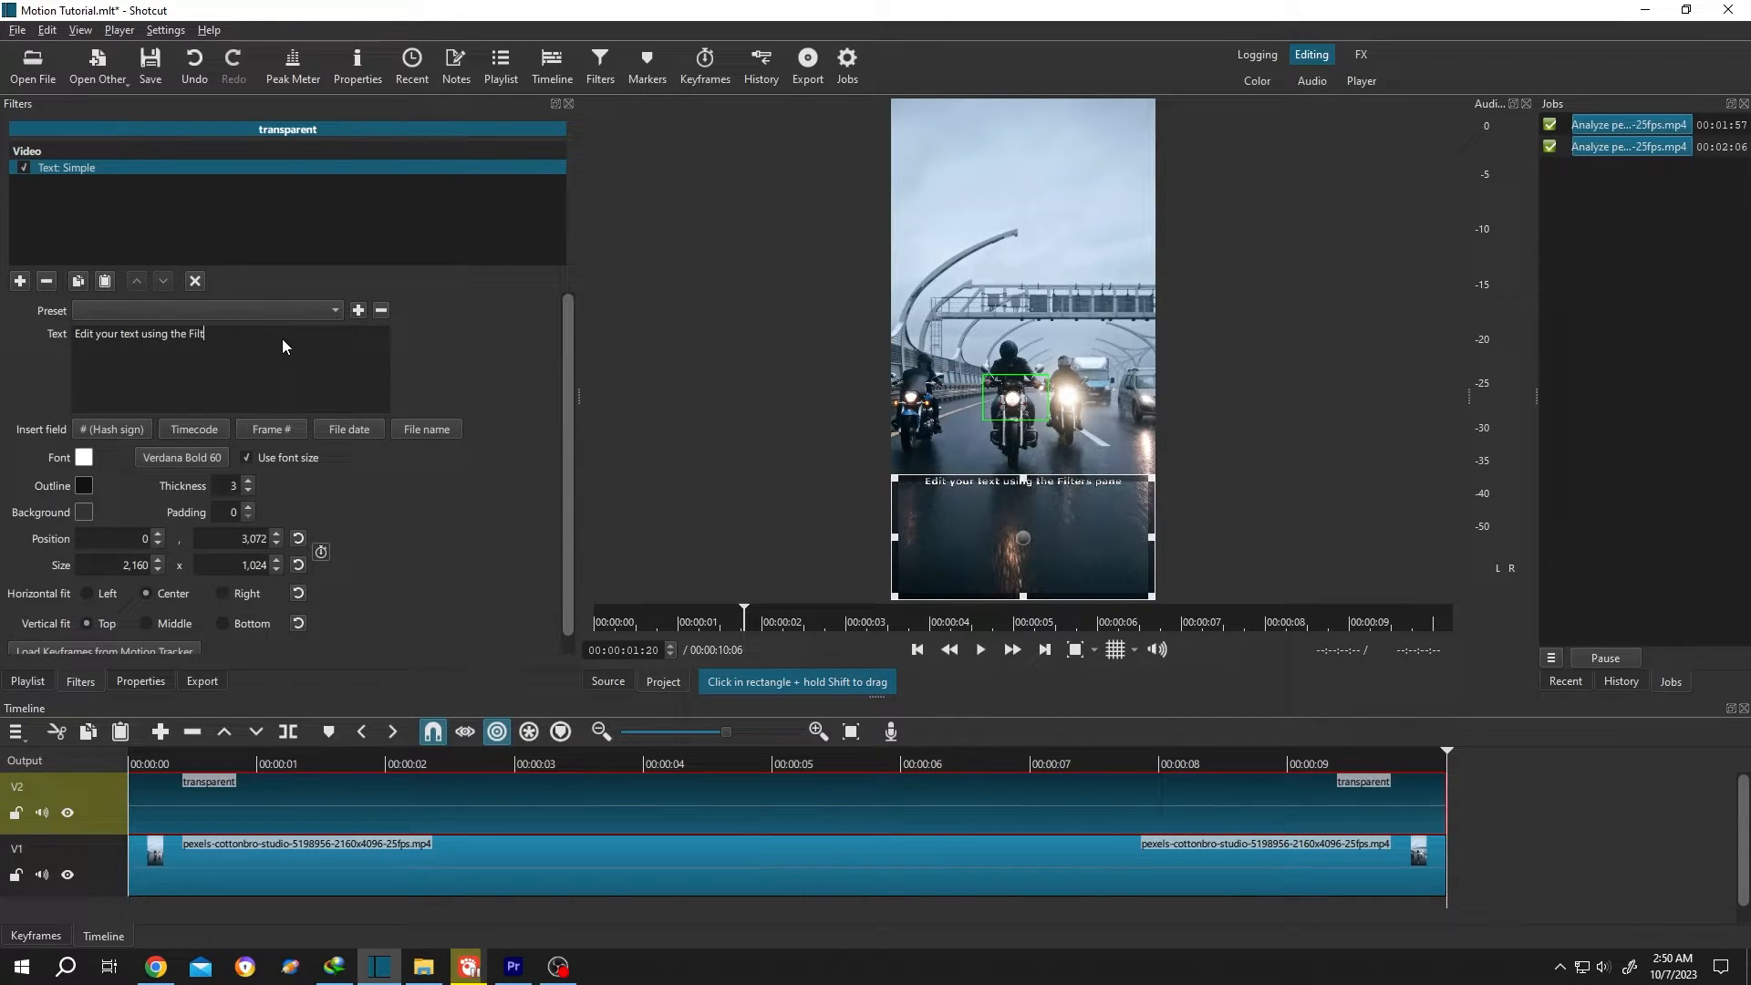
type("LEADER")
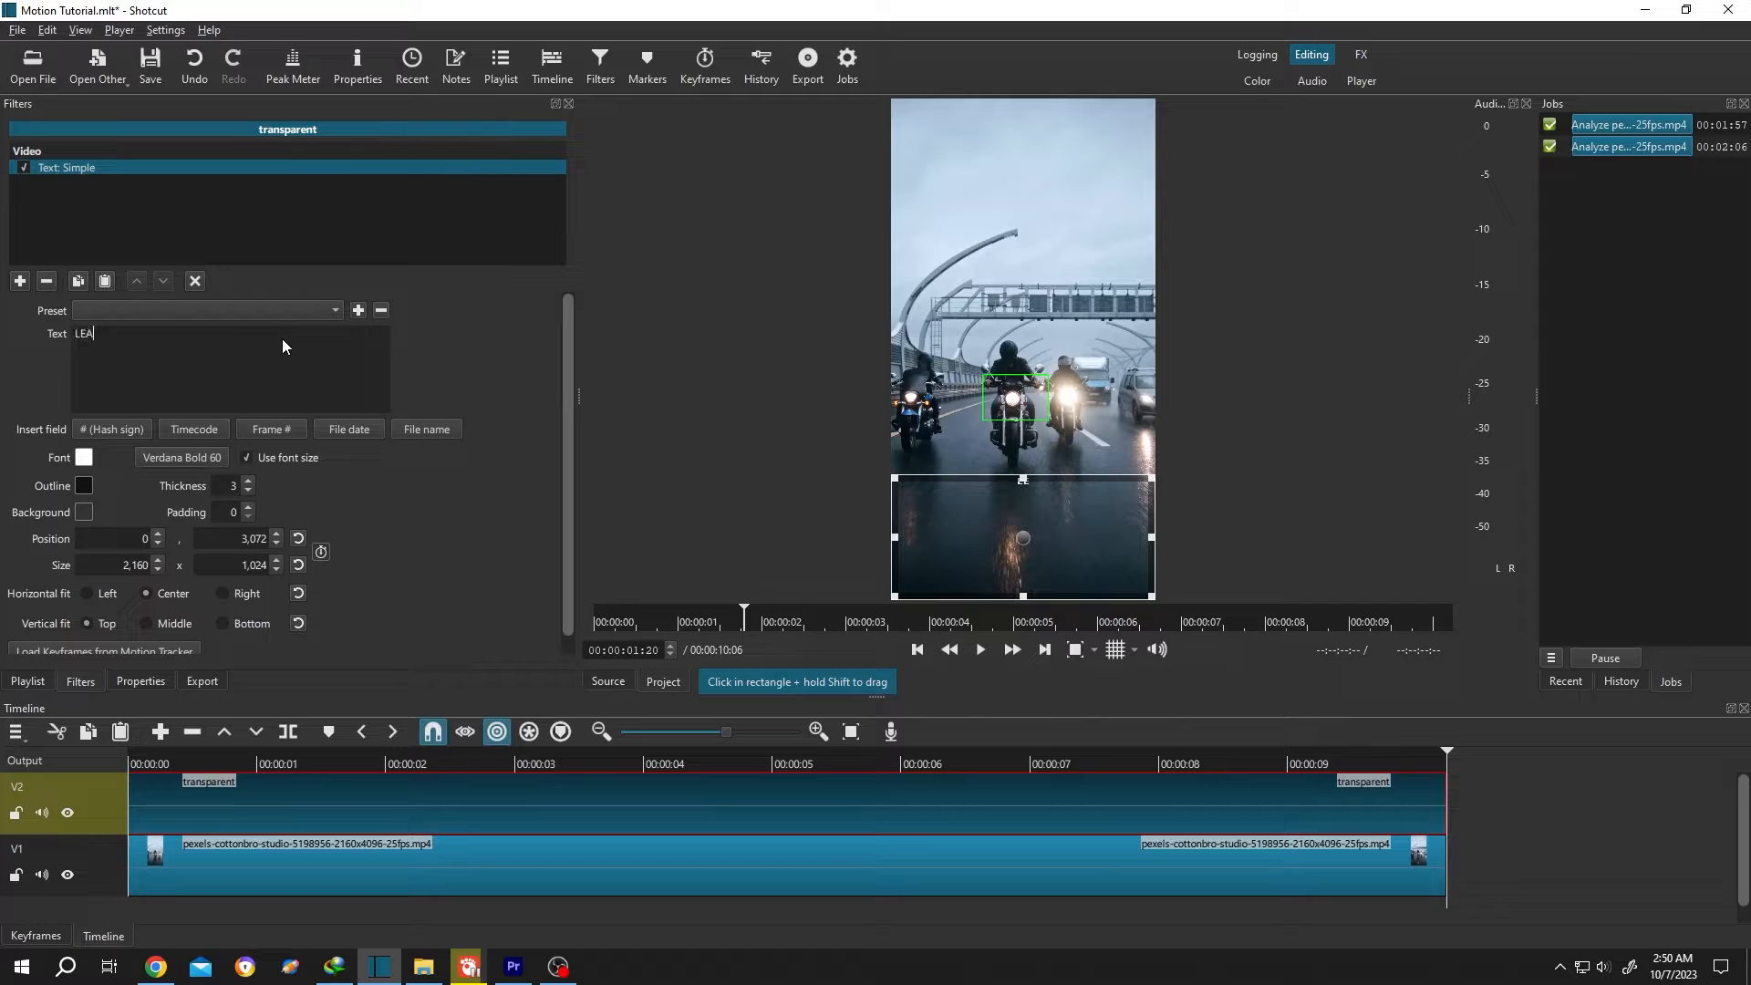
Set the LEADER text's font to Verdana Bold 80 and its vertical fit to Middle.
left_click(184, 457)
type("80")
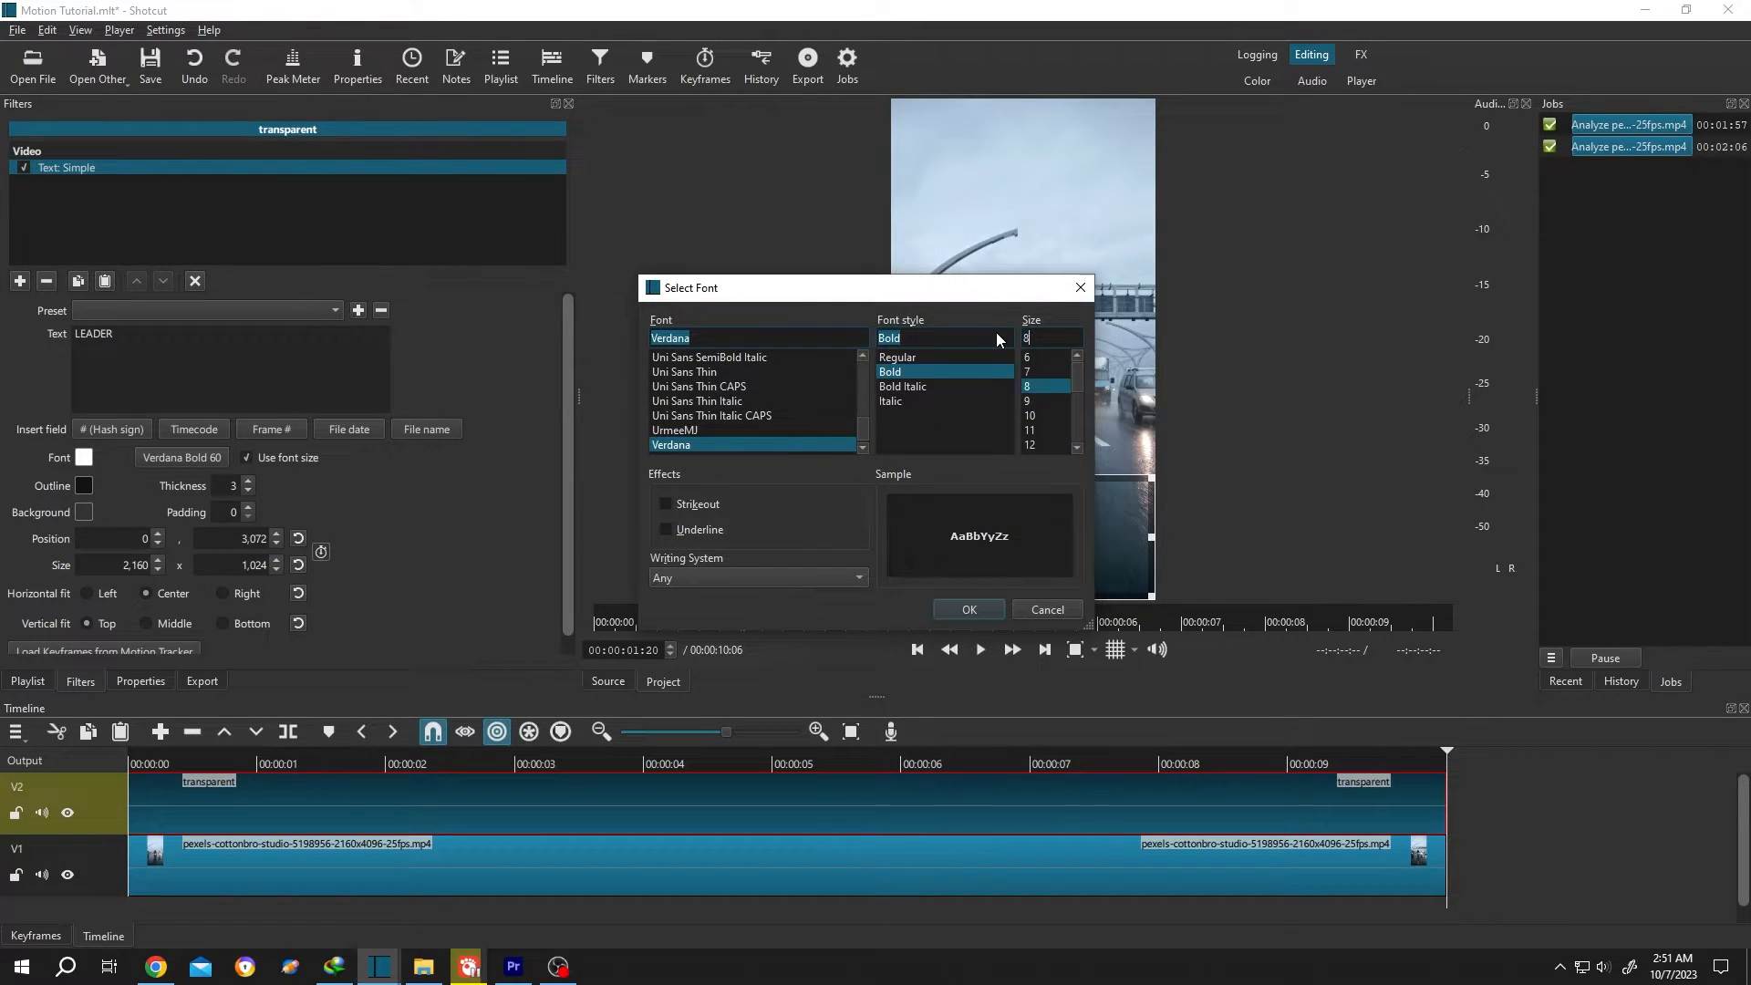
left_click(966, 604)
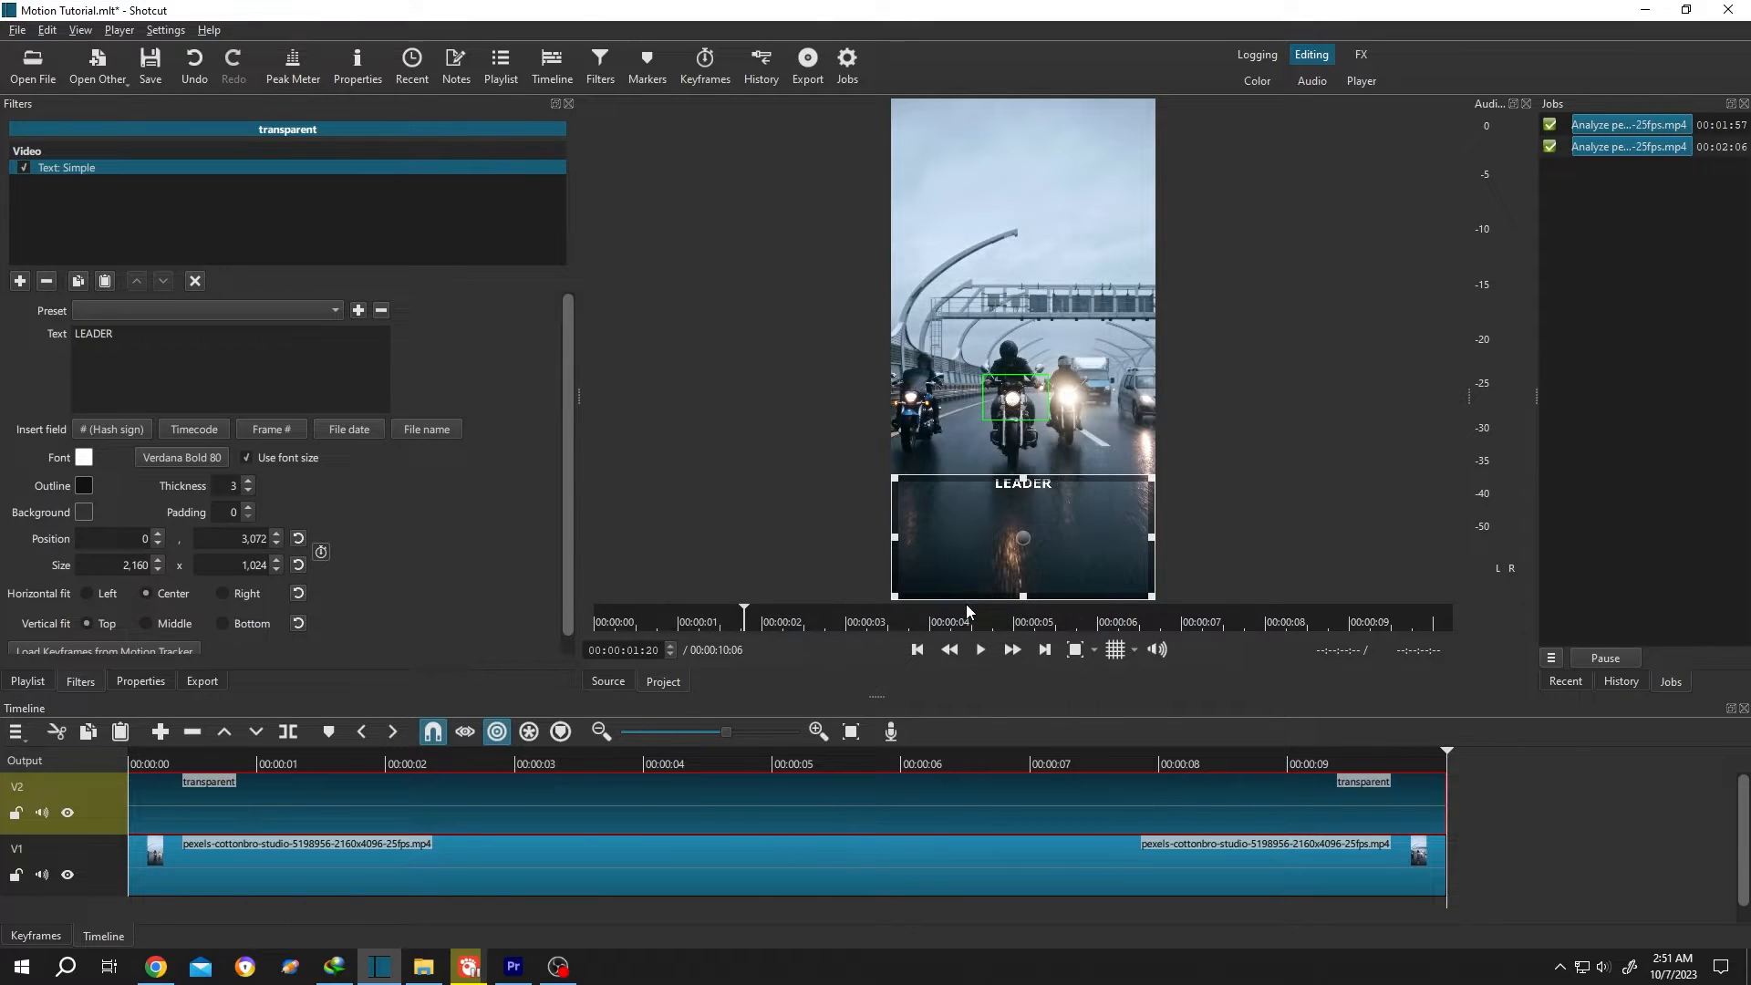
left_click(149, 623)
Add the Size, Position & Rotate filter to the LEADER text clip.
left_click(20, 283)
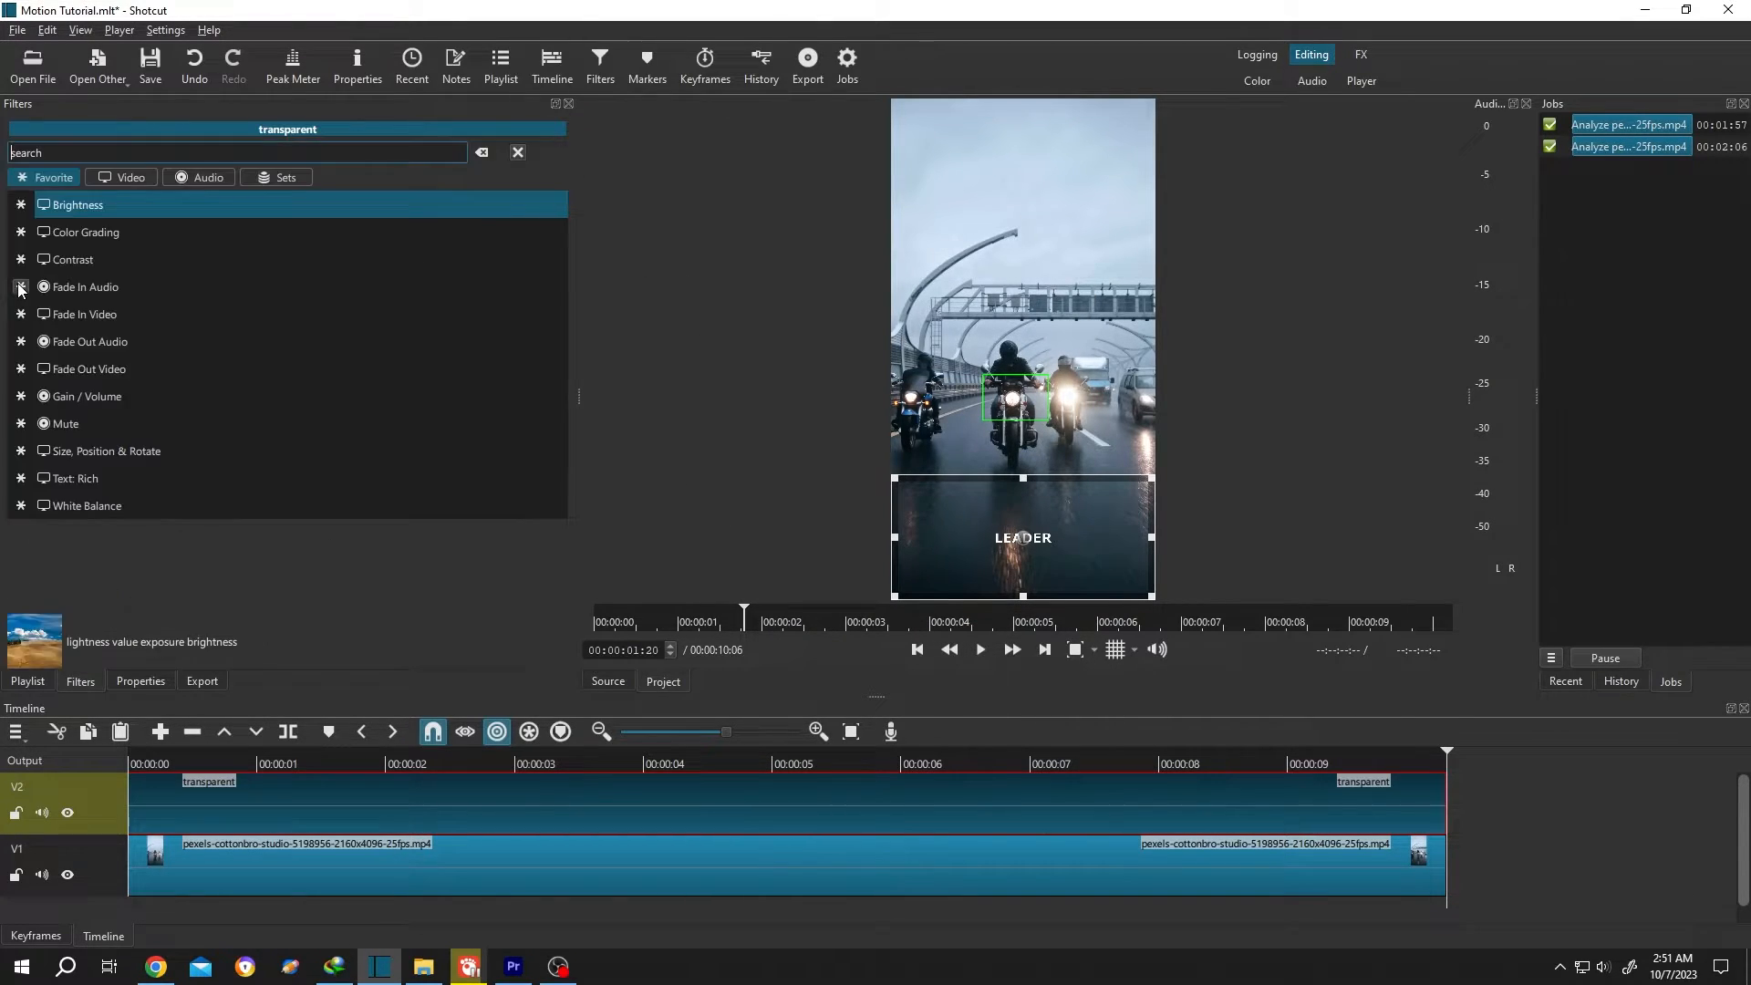
type("s")
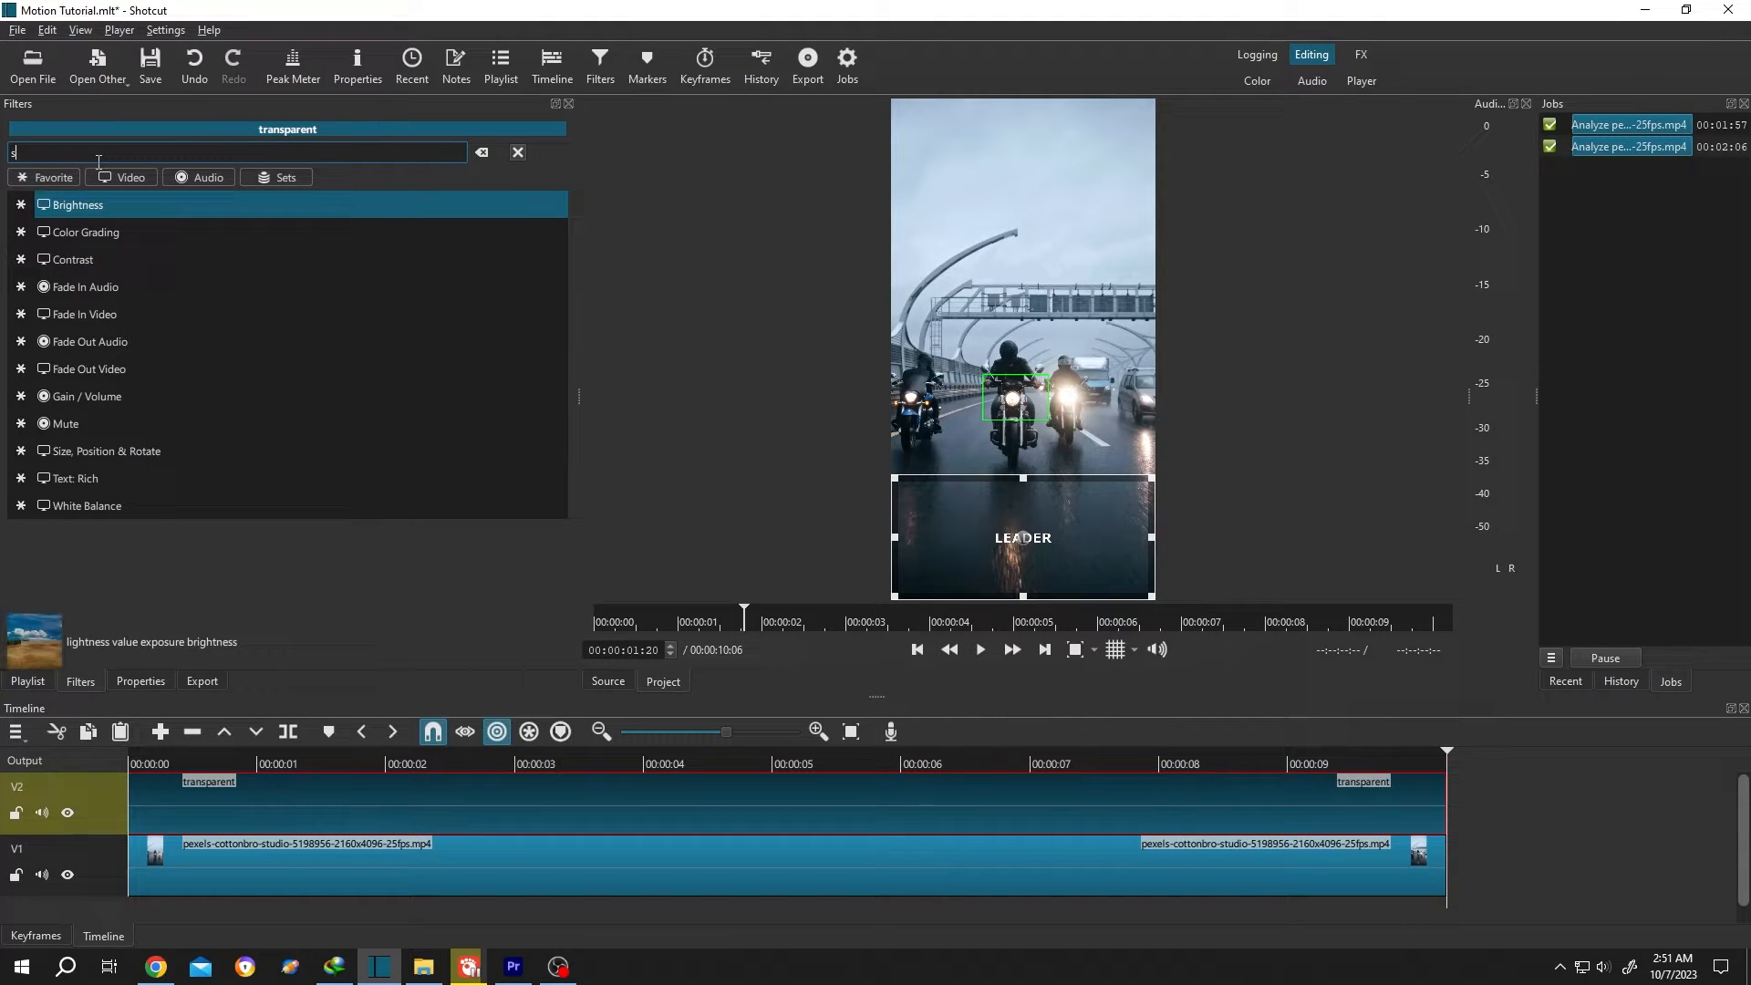
type("ize")
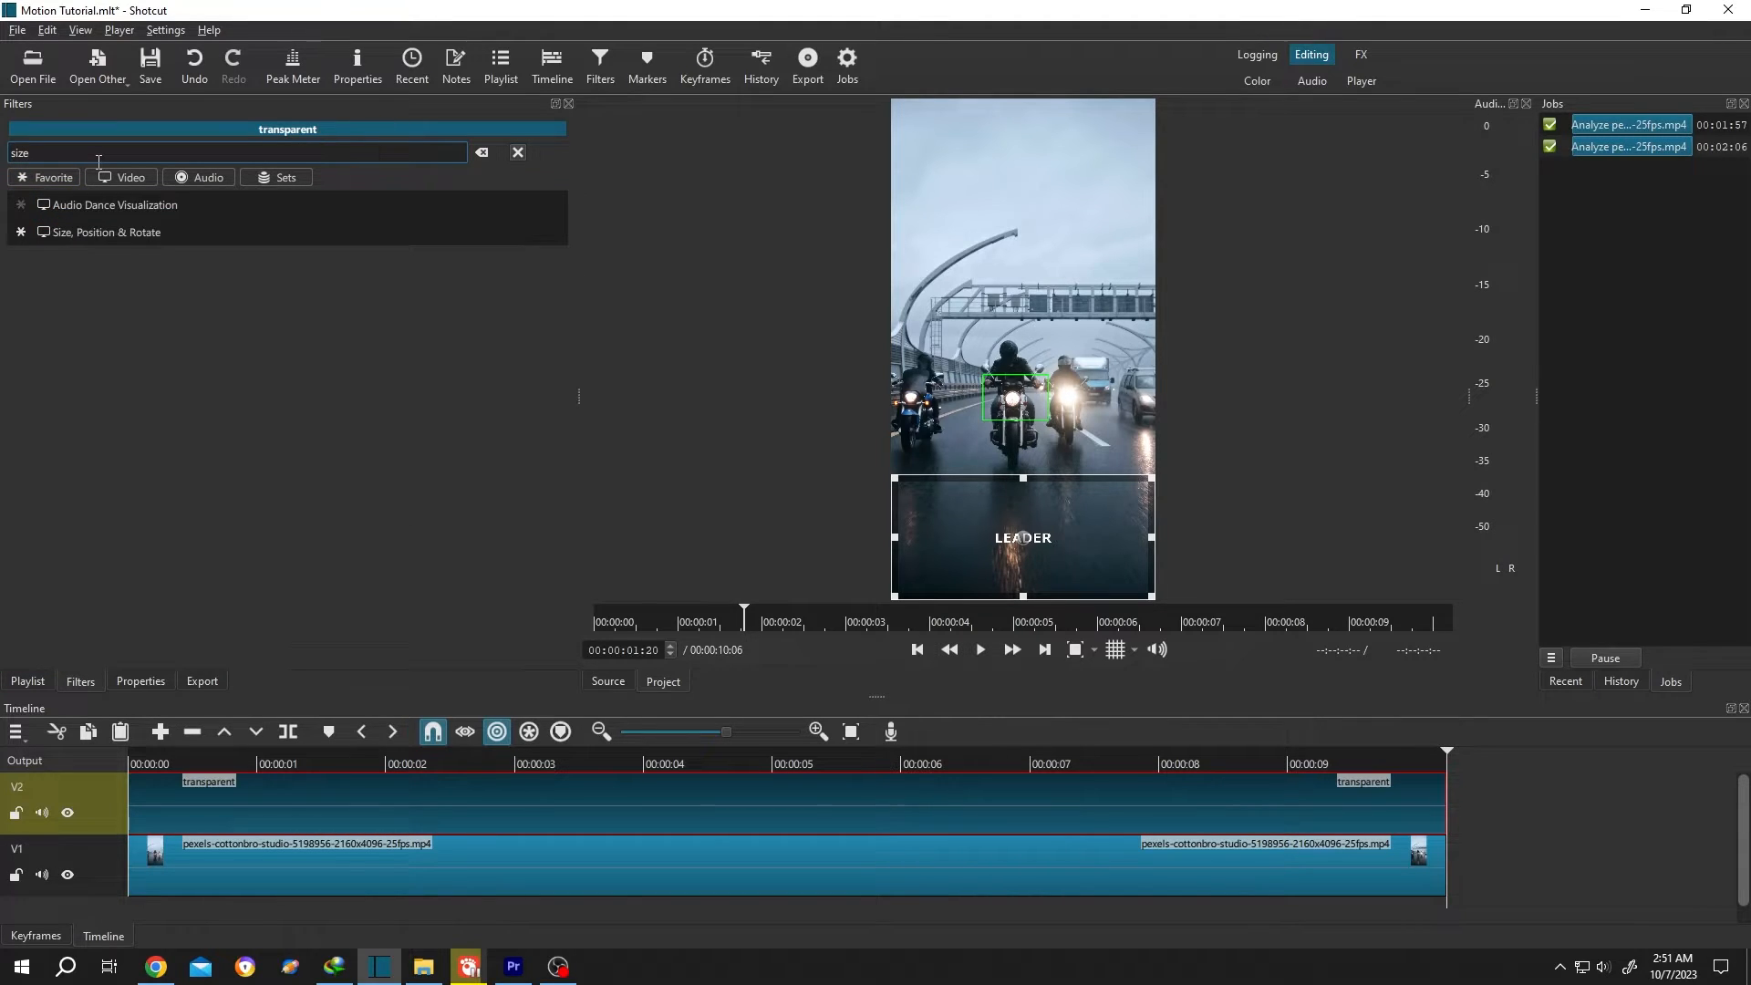
left_click(128, 234)
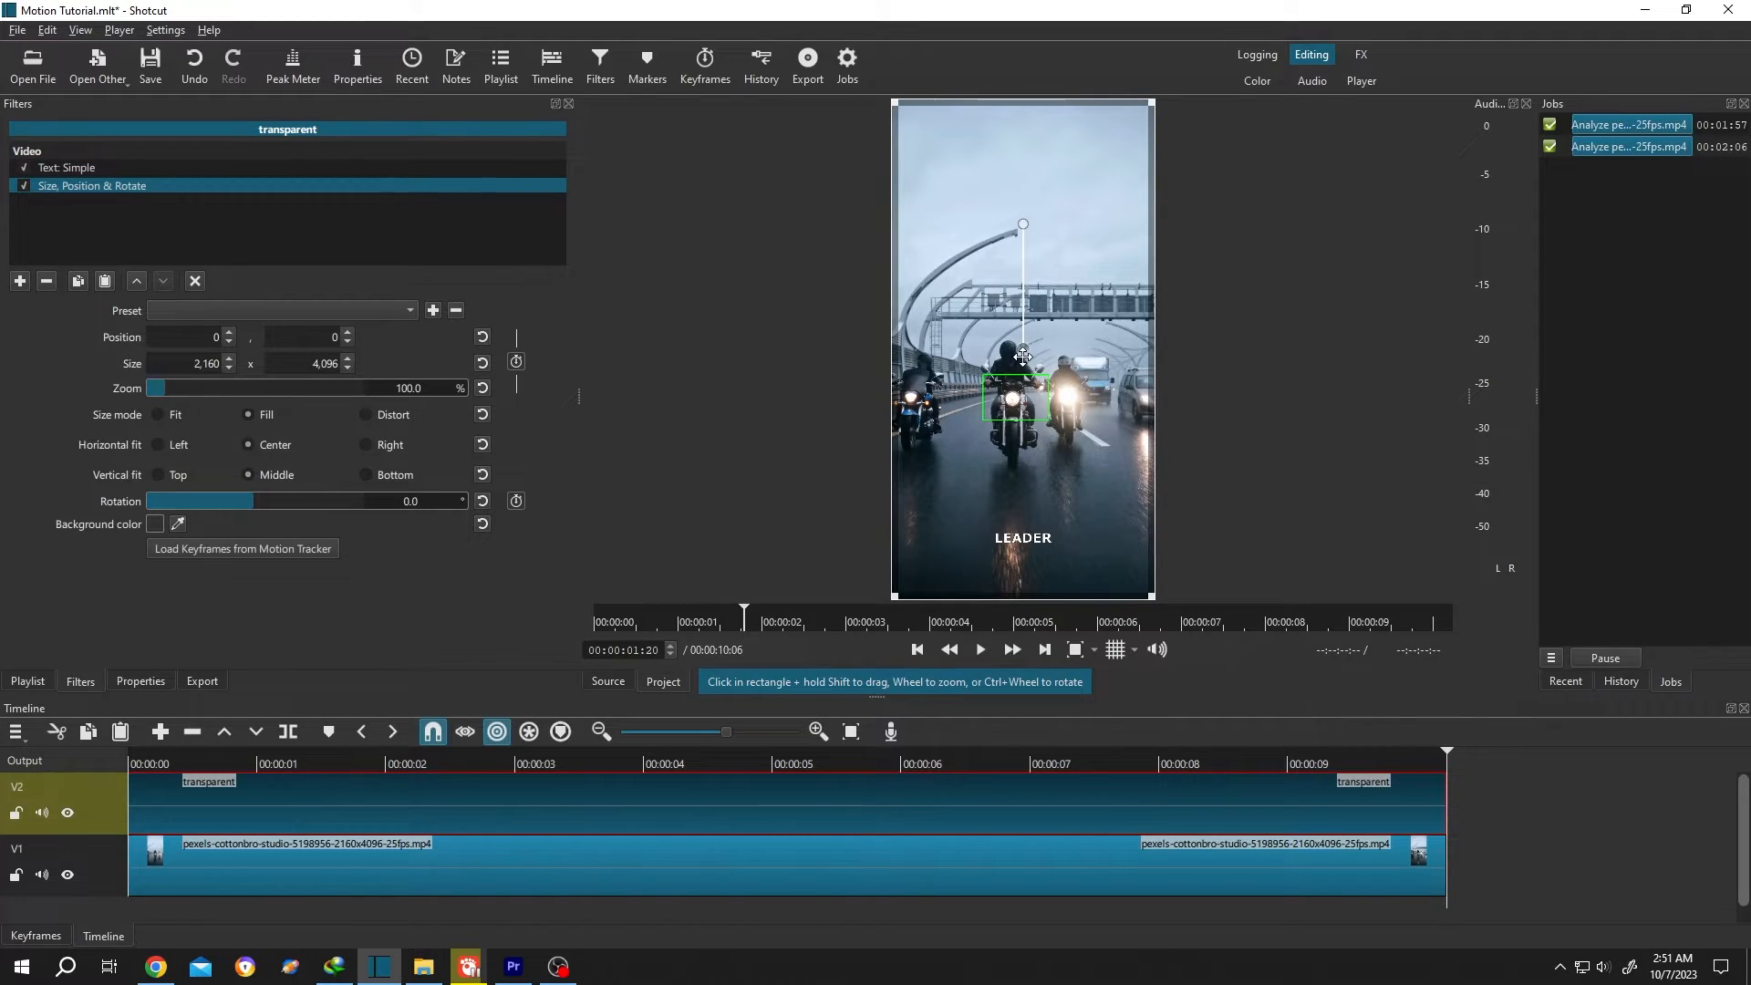
Centre the filter frame on the tracked region at about -89, 402, and move the LEADER text box to about -261, 1,672.
left_click_drag(1022, 353, 1012, 415)
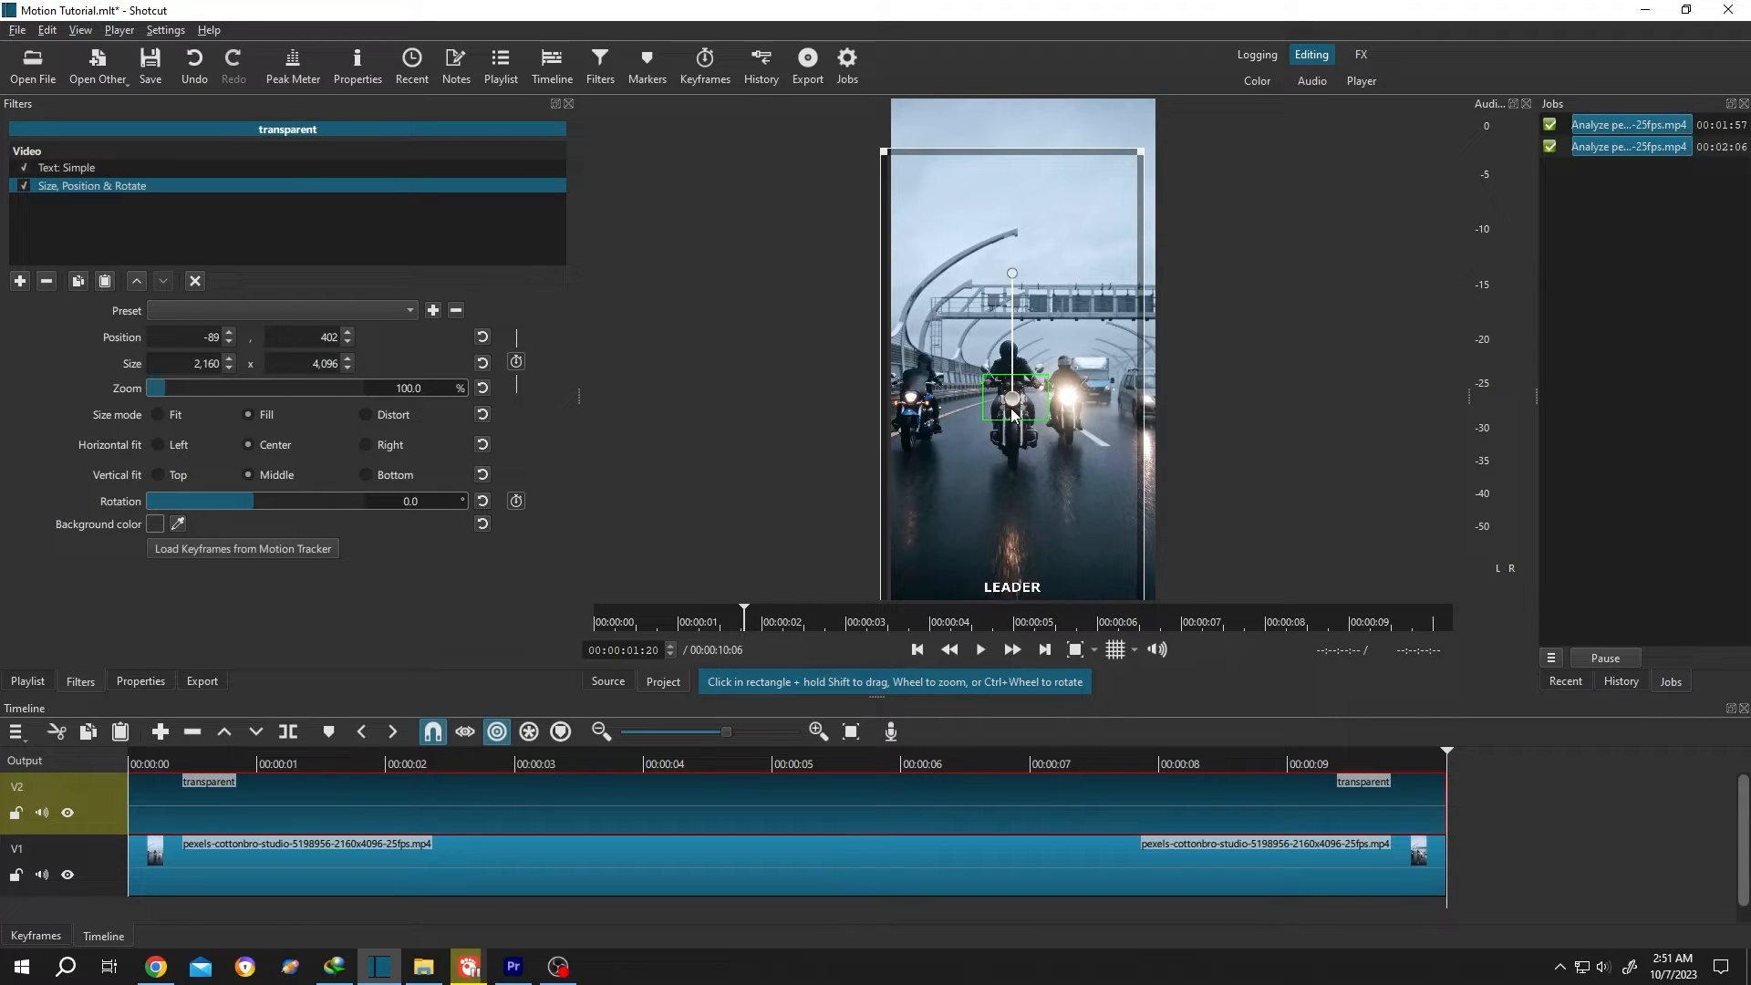
left_click(107, 168)
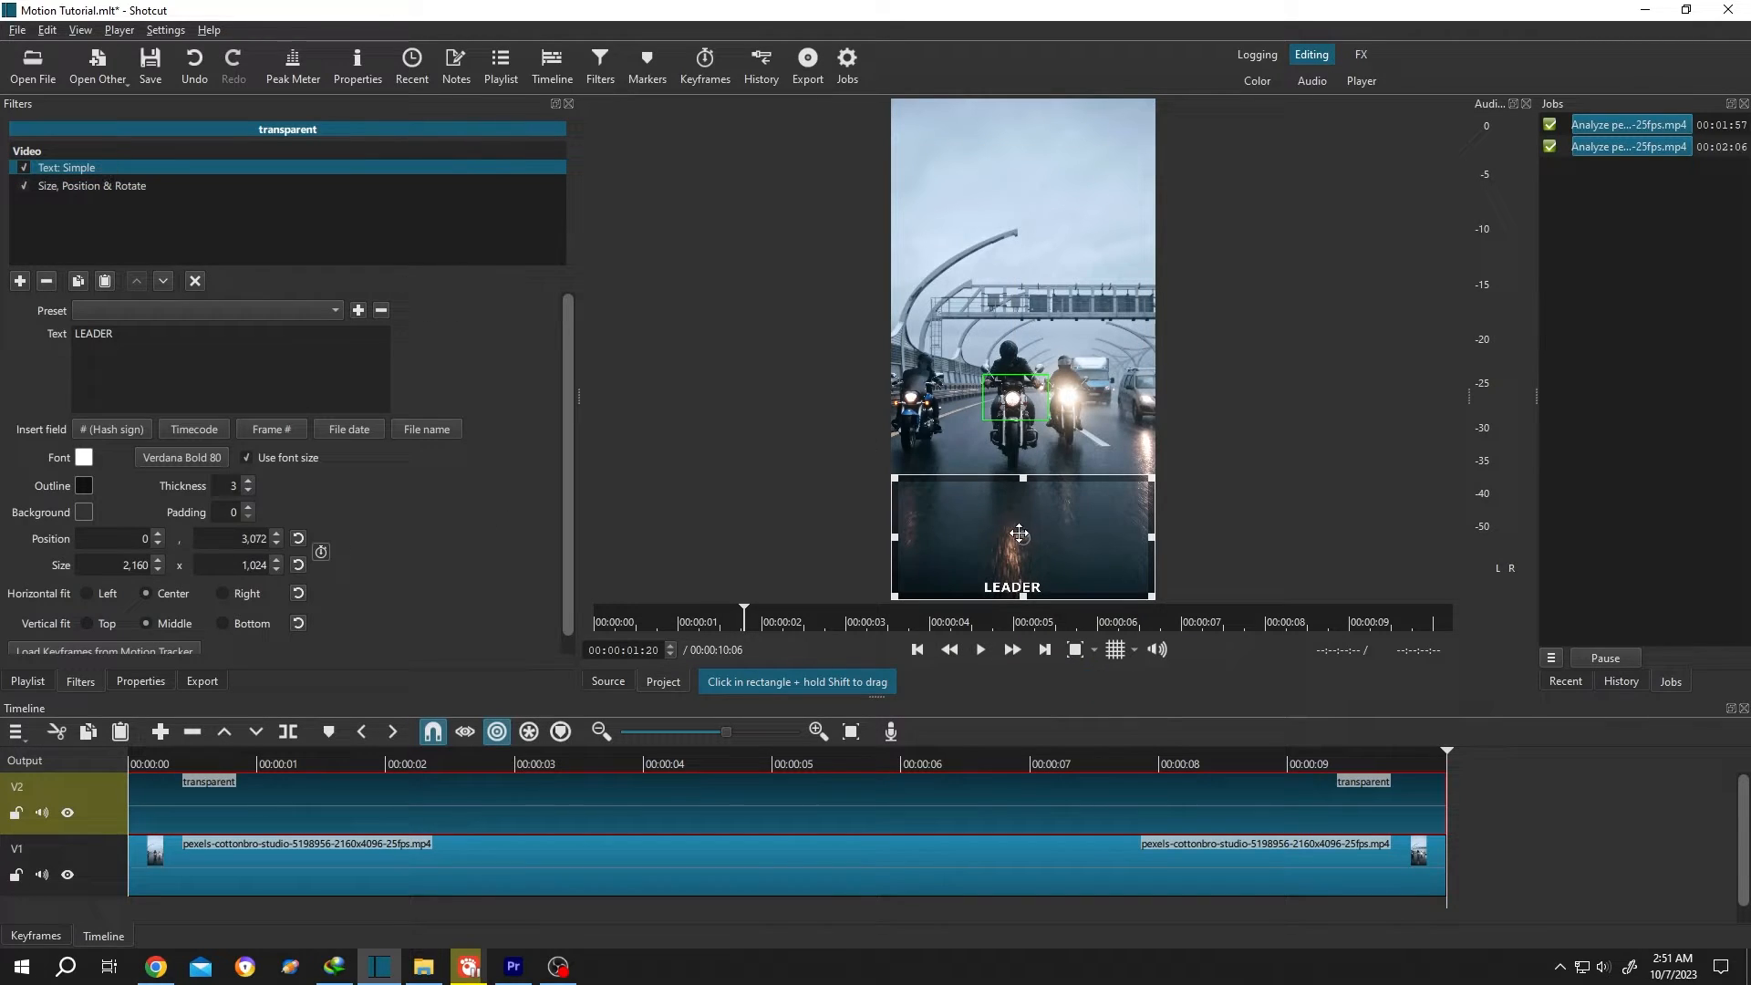
left_click_drag(1020, 535, 989, 350)
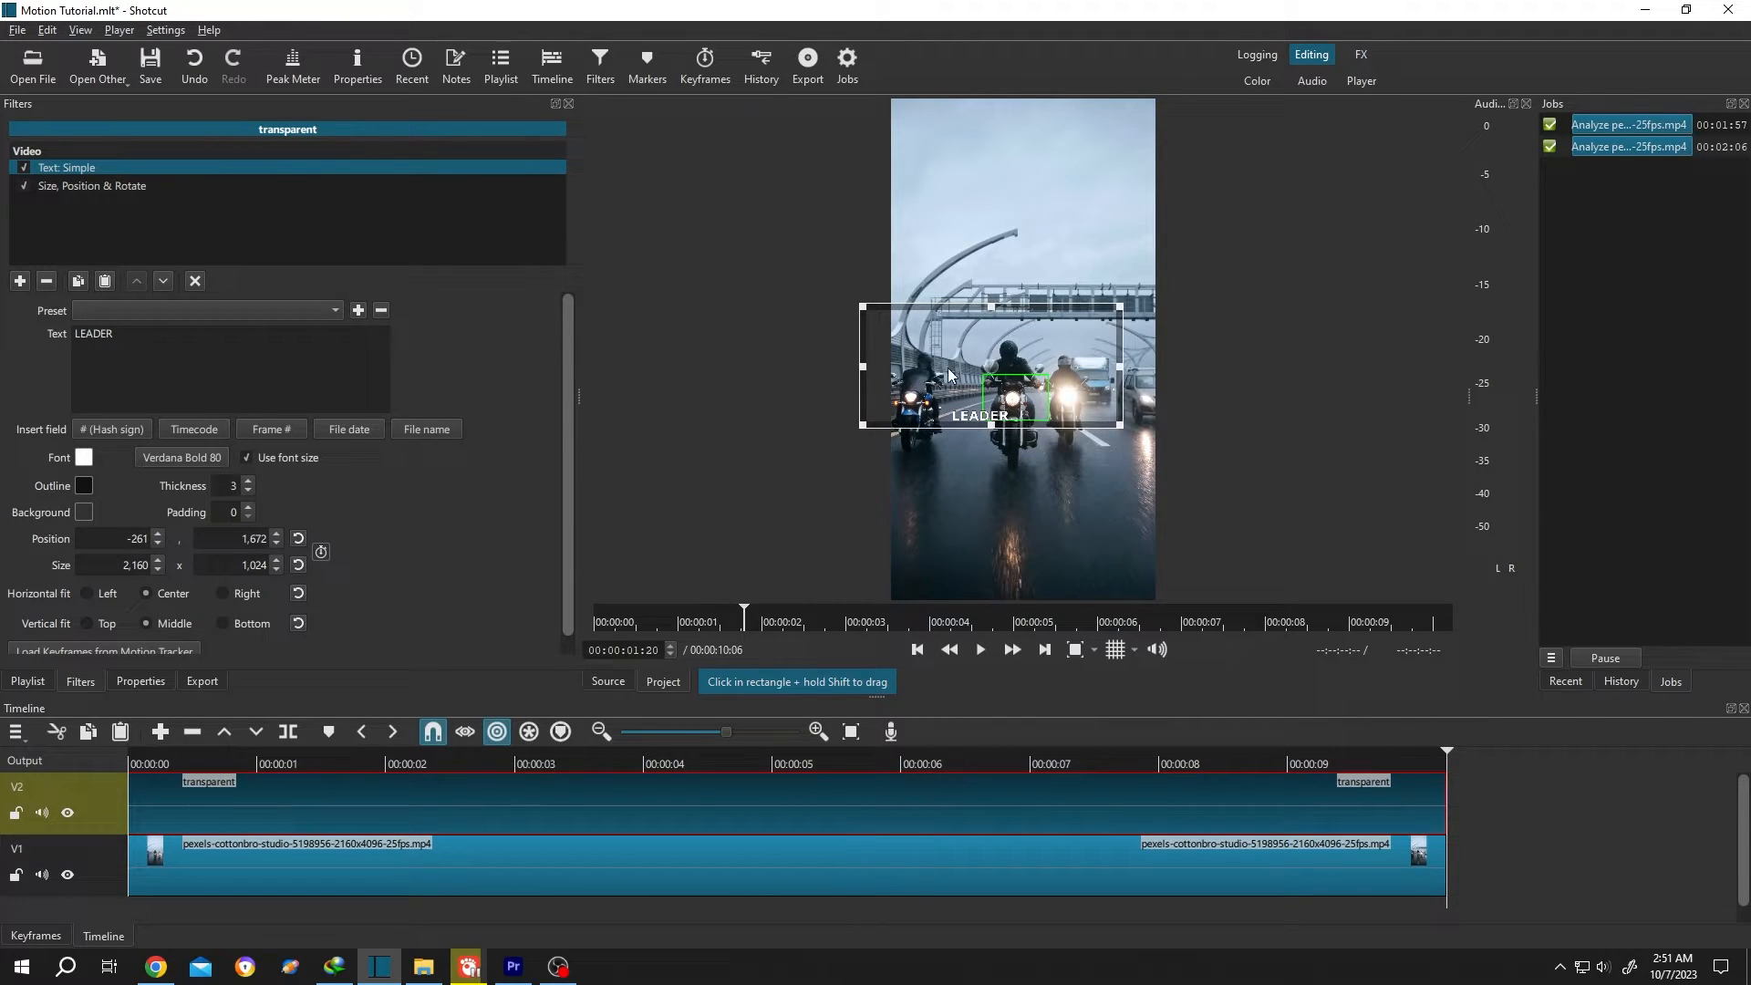
Try to load keyframes from the motion tracker into the text clip's Size, Position & Rotate filter.
left_click(120, 187)
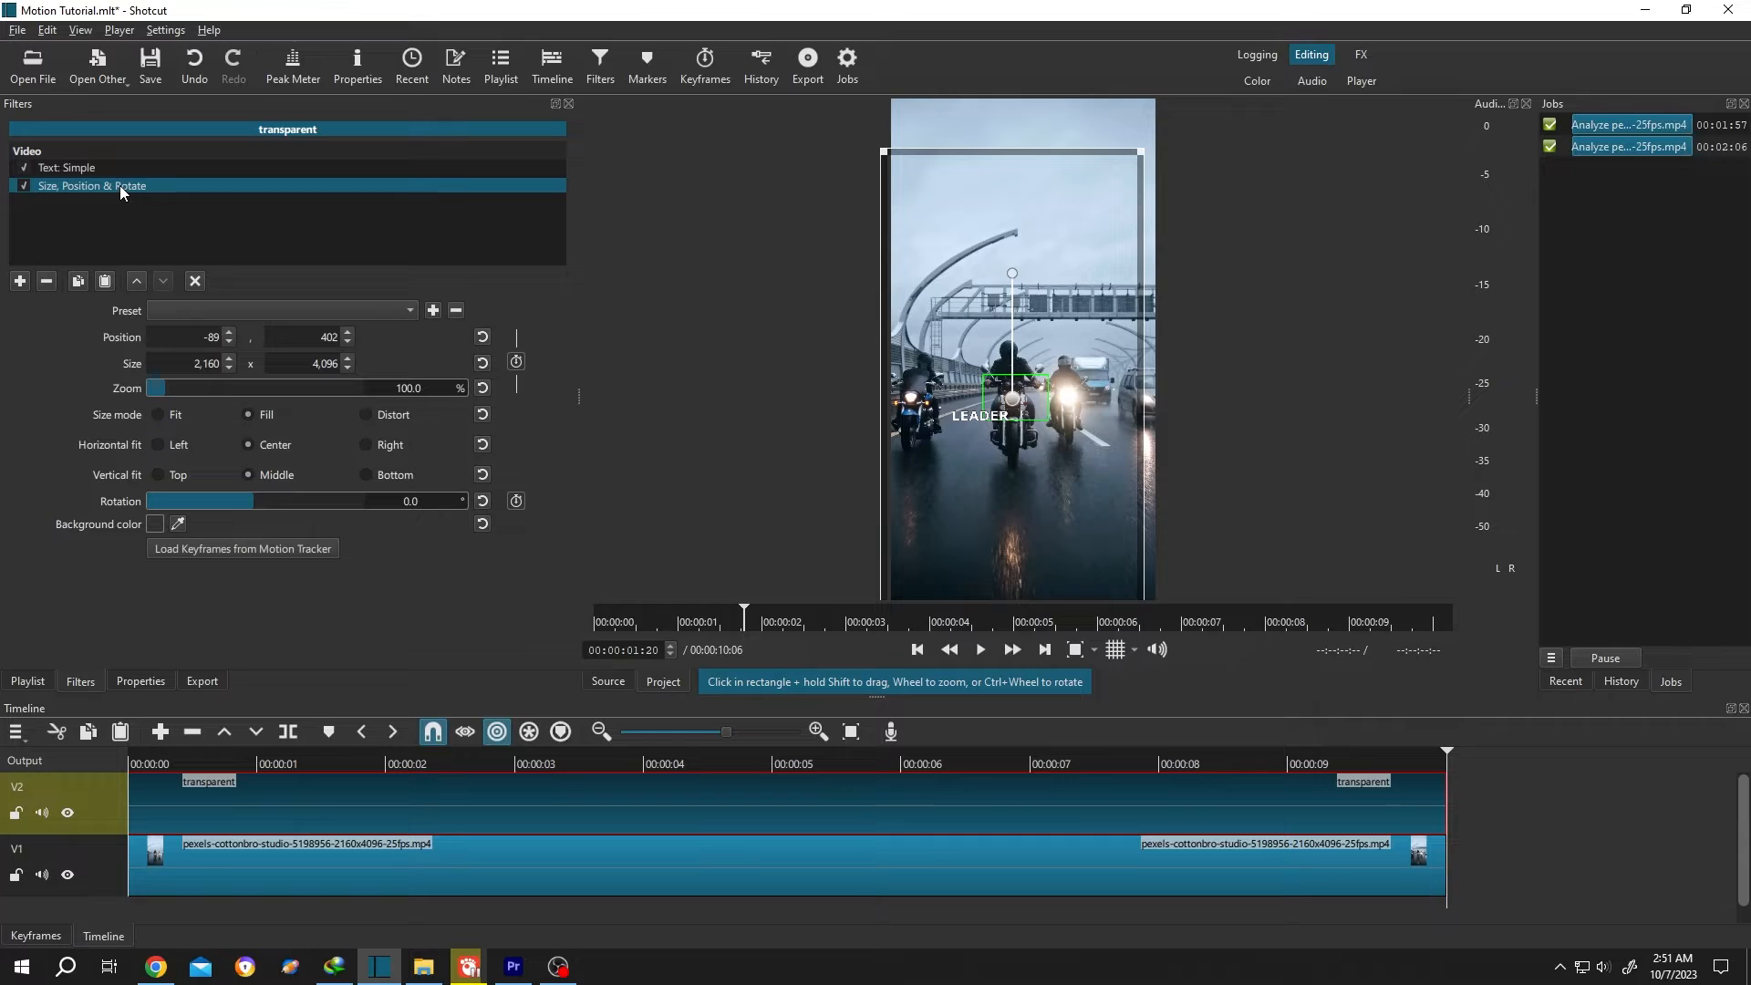
left_click(311, 550)
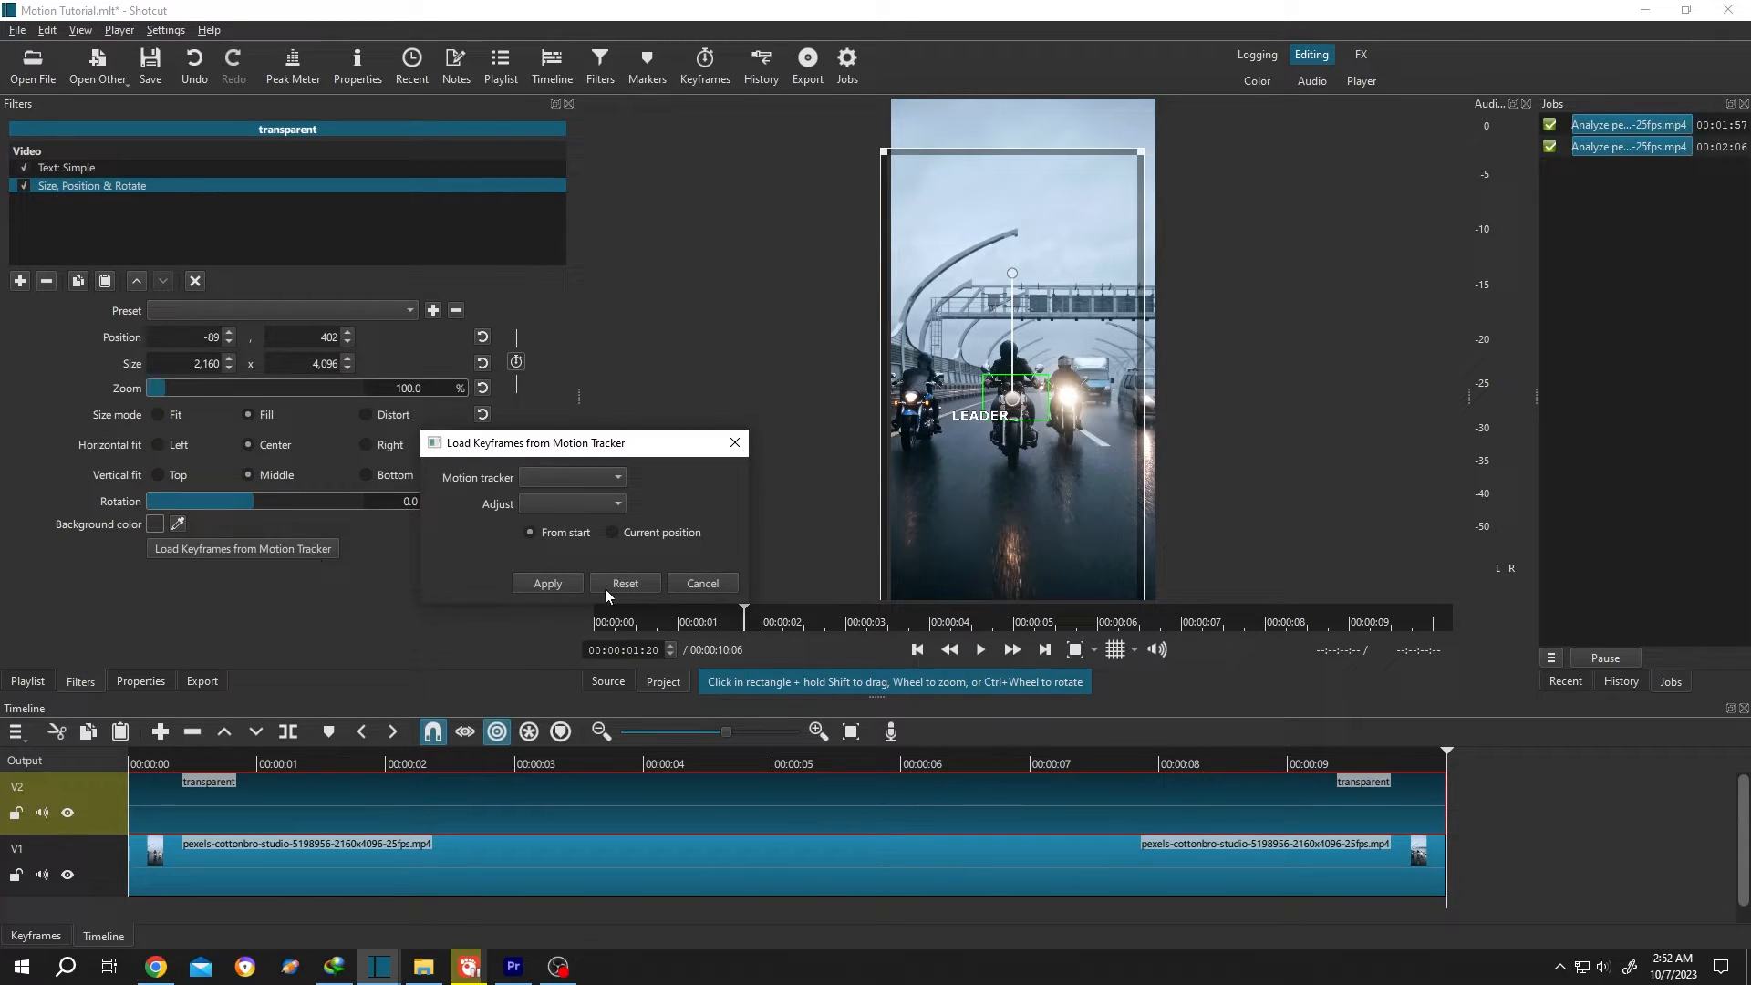
left_click(617, 584)
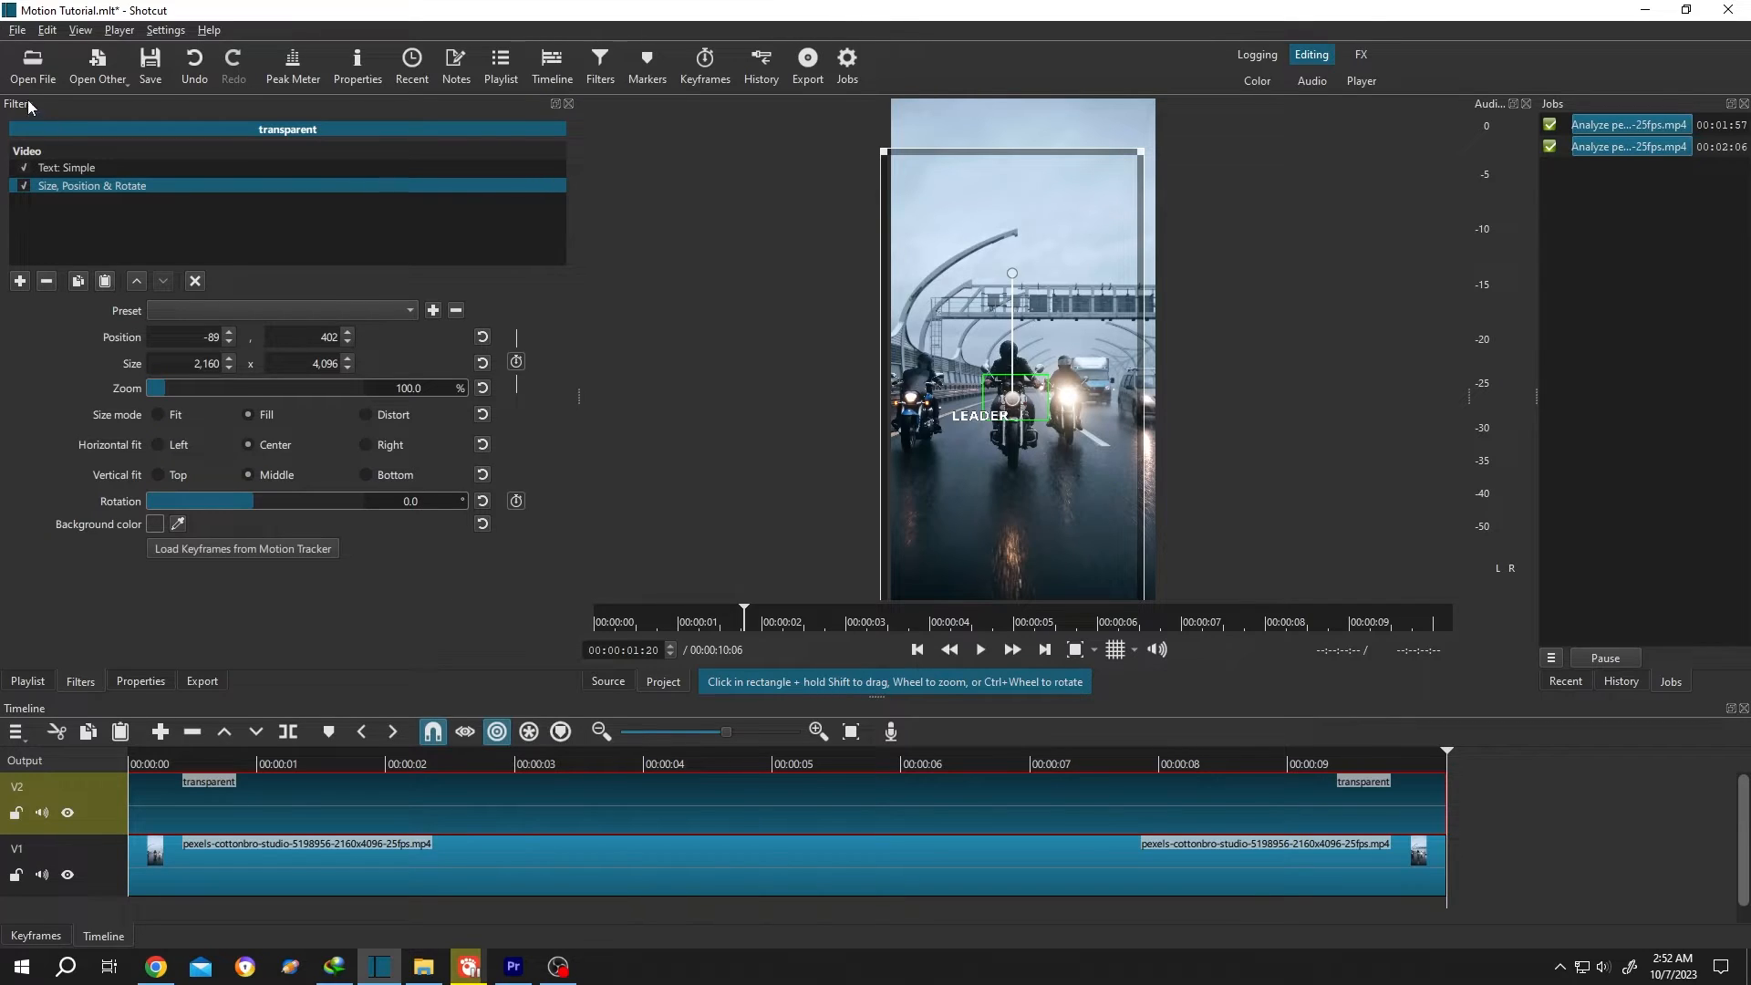
Save the project, then reload it by closing and reopening Motion Tutorial.mlt.
left_click(18, 30)
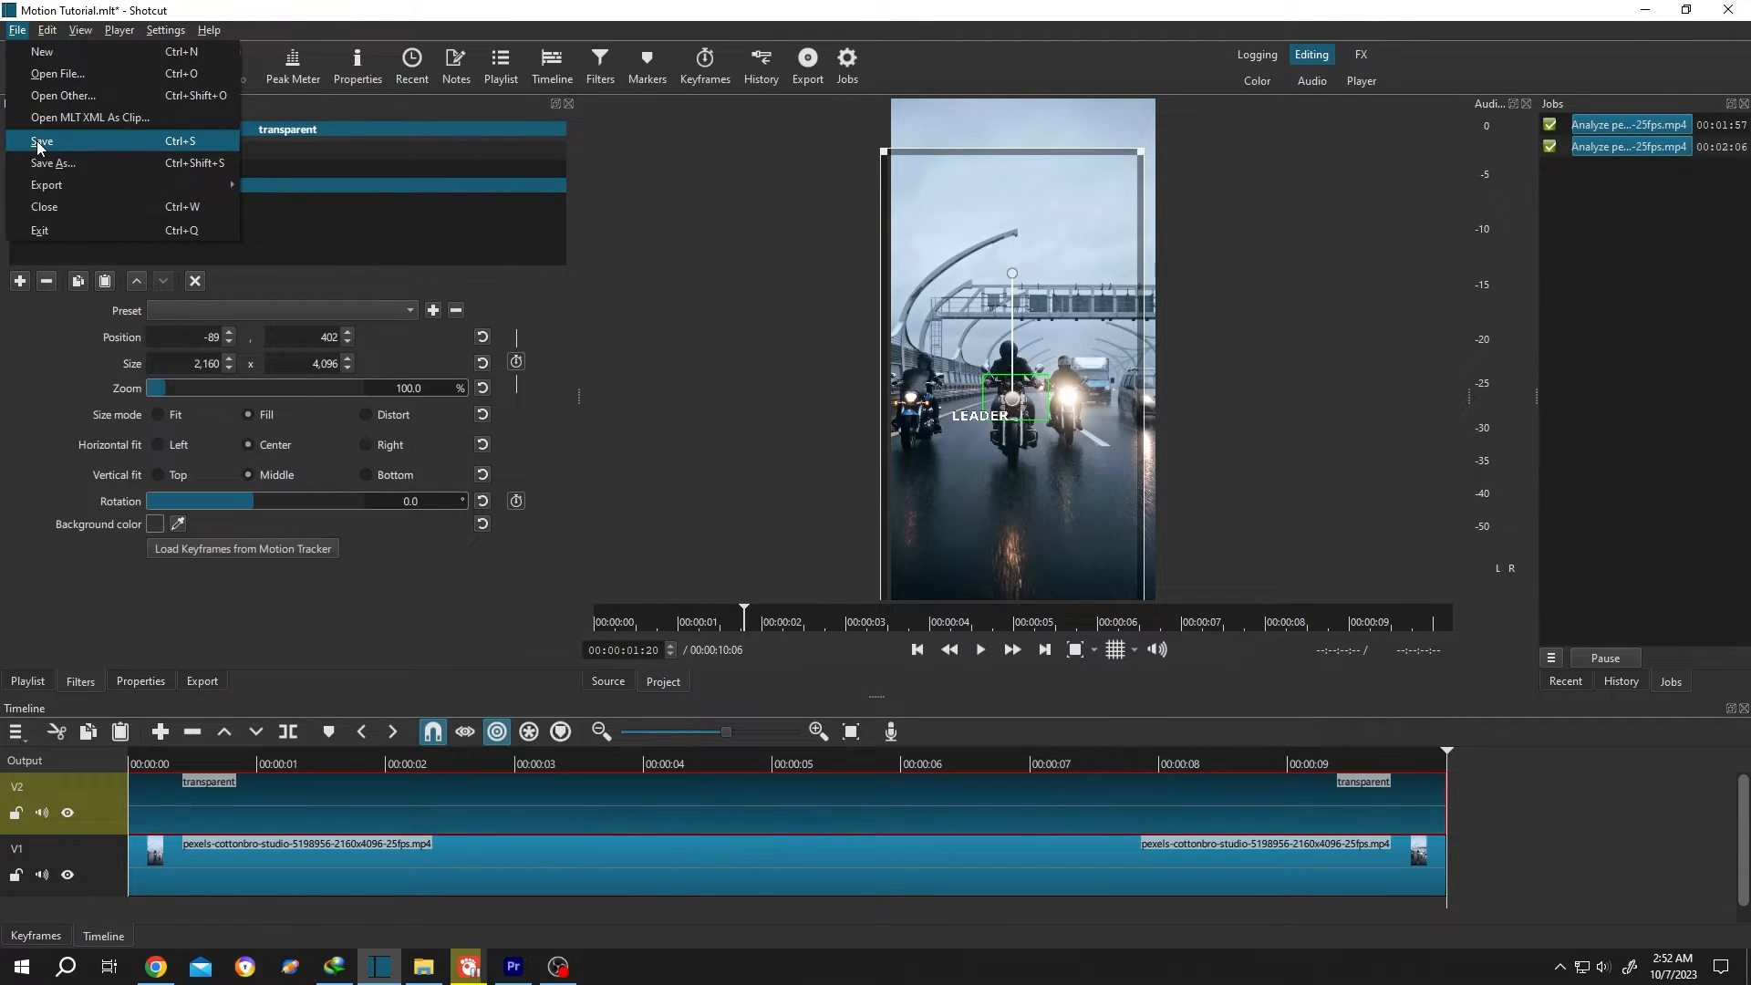
left_click(39, 143)
left_click(17, 30)
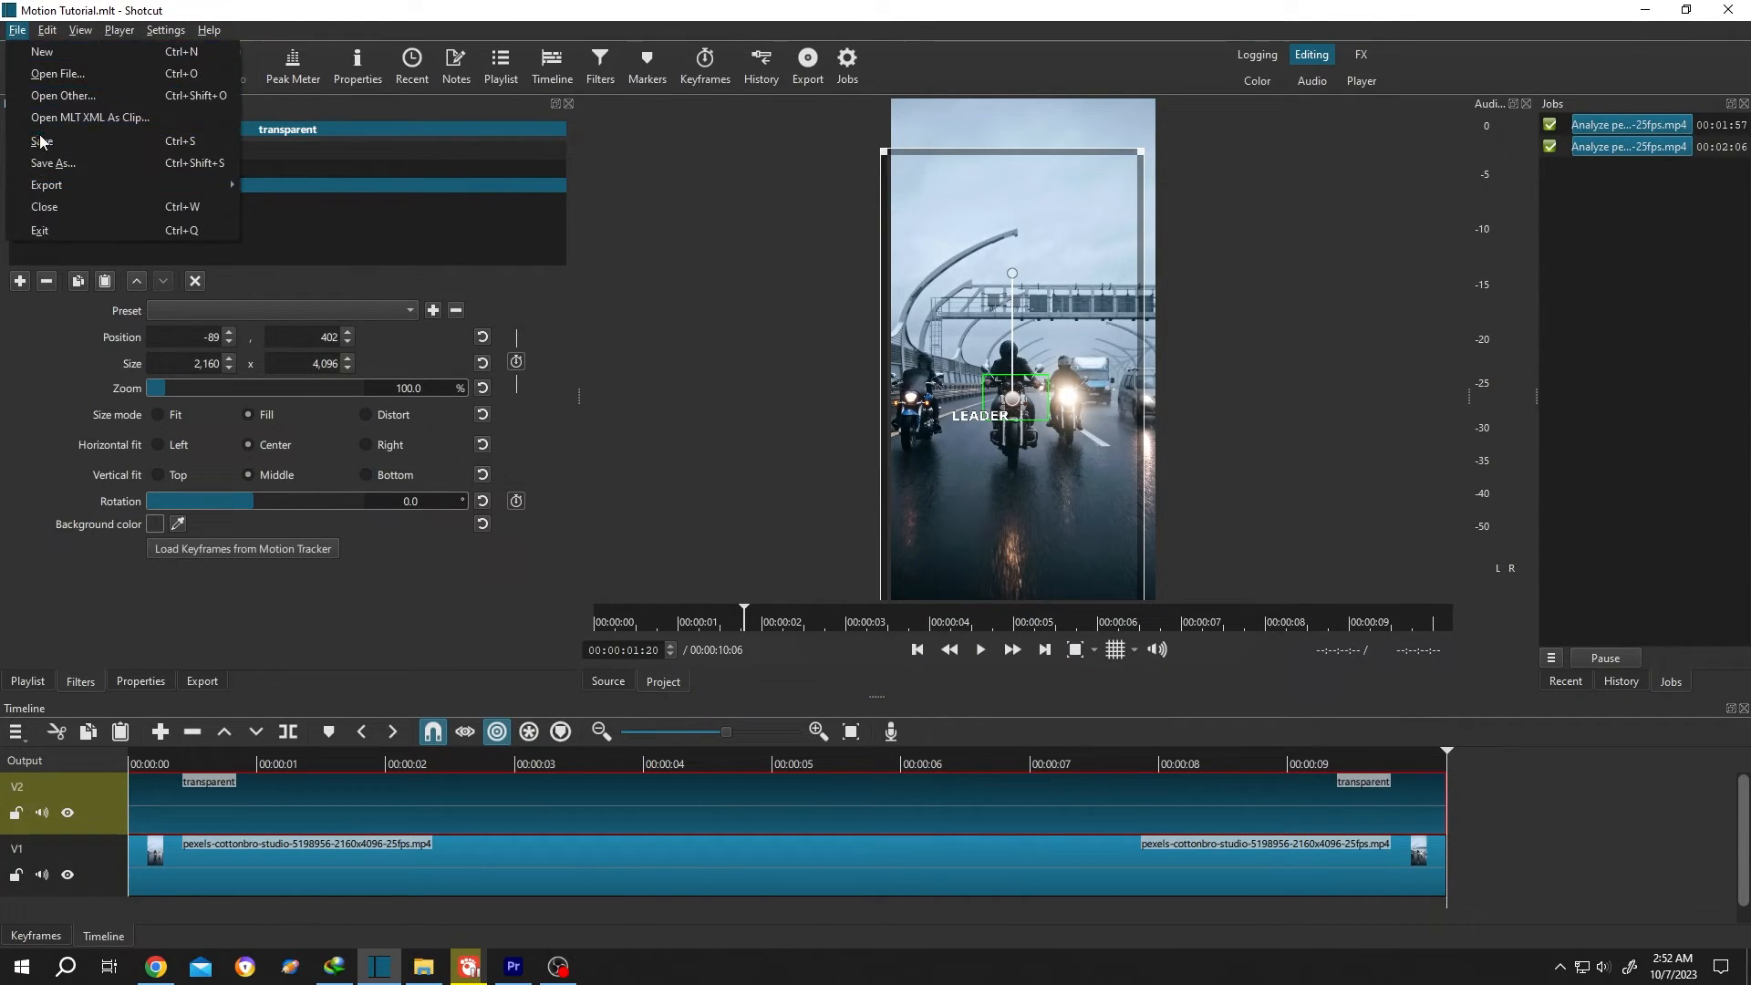
left_click(51, 206)
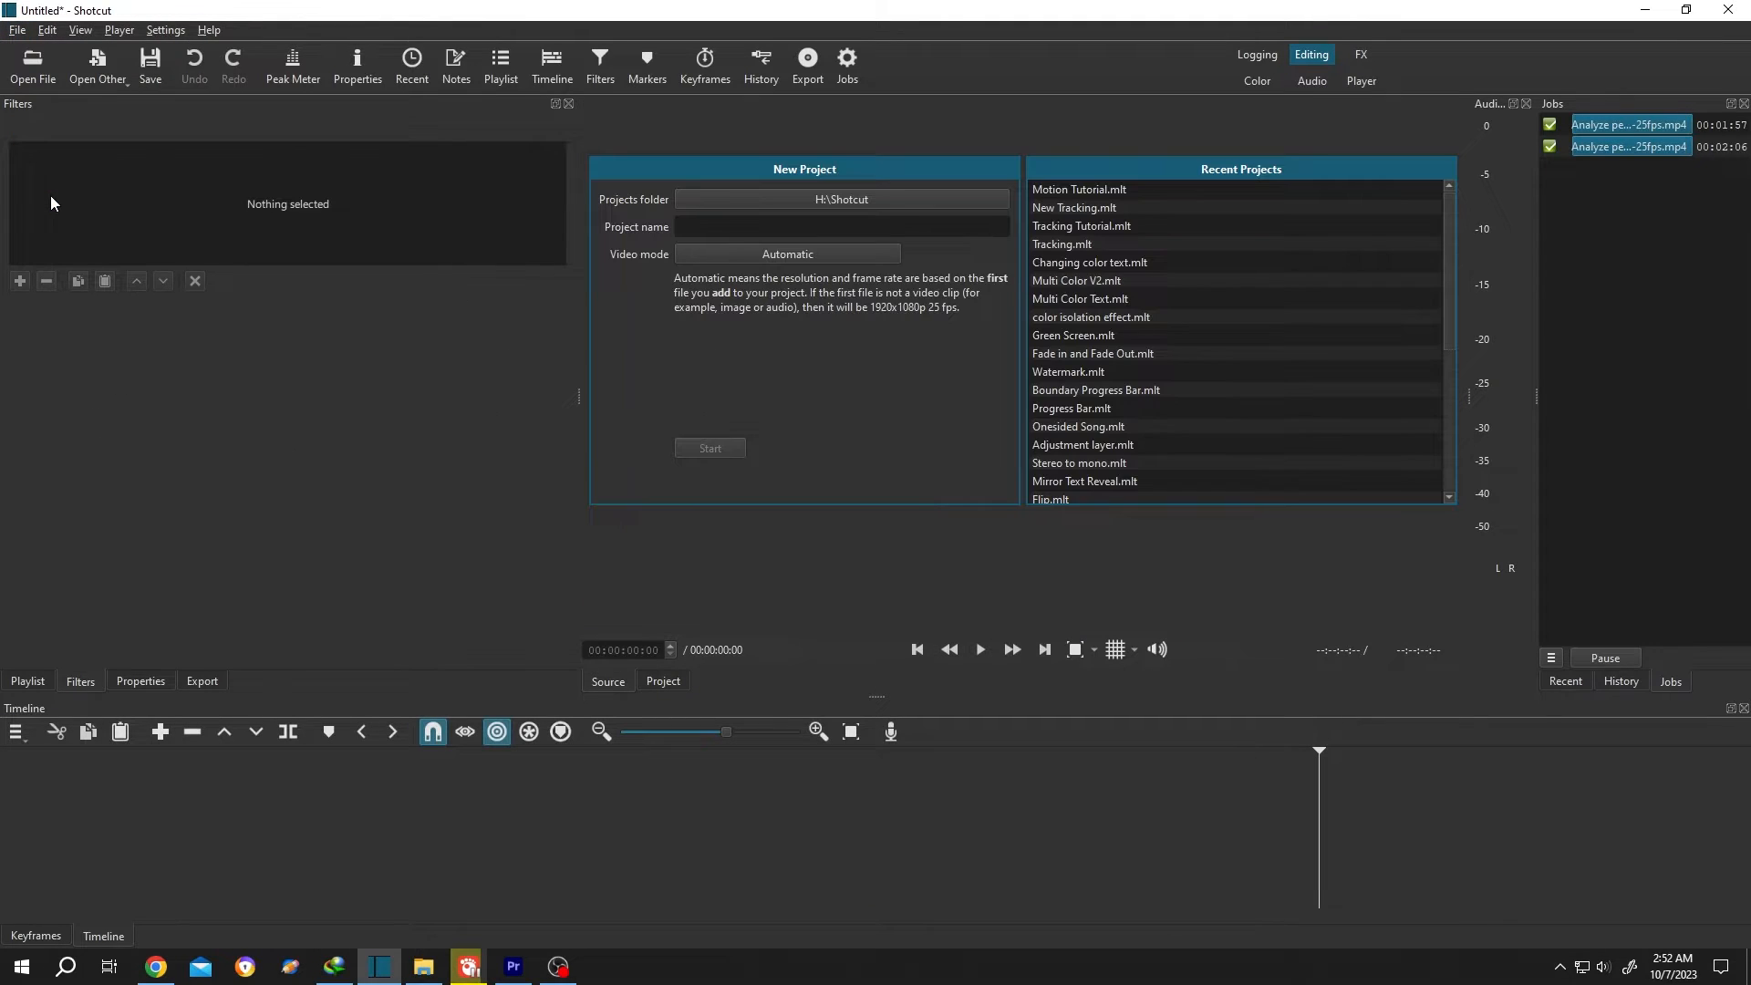
left_click(1064, 188)
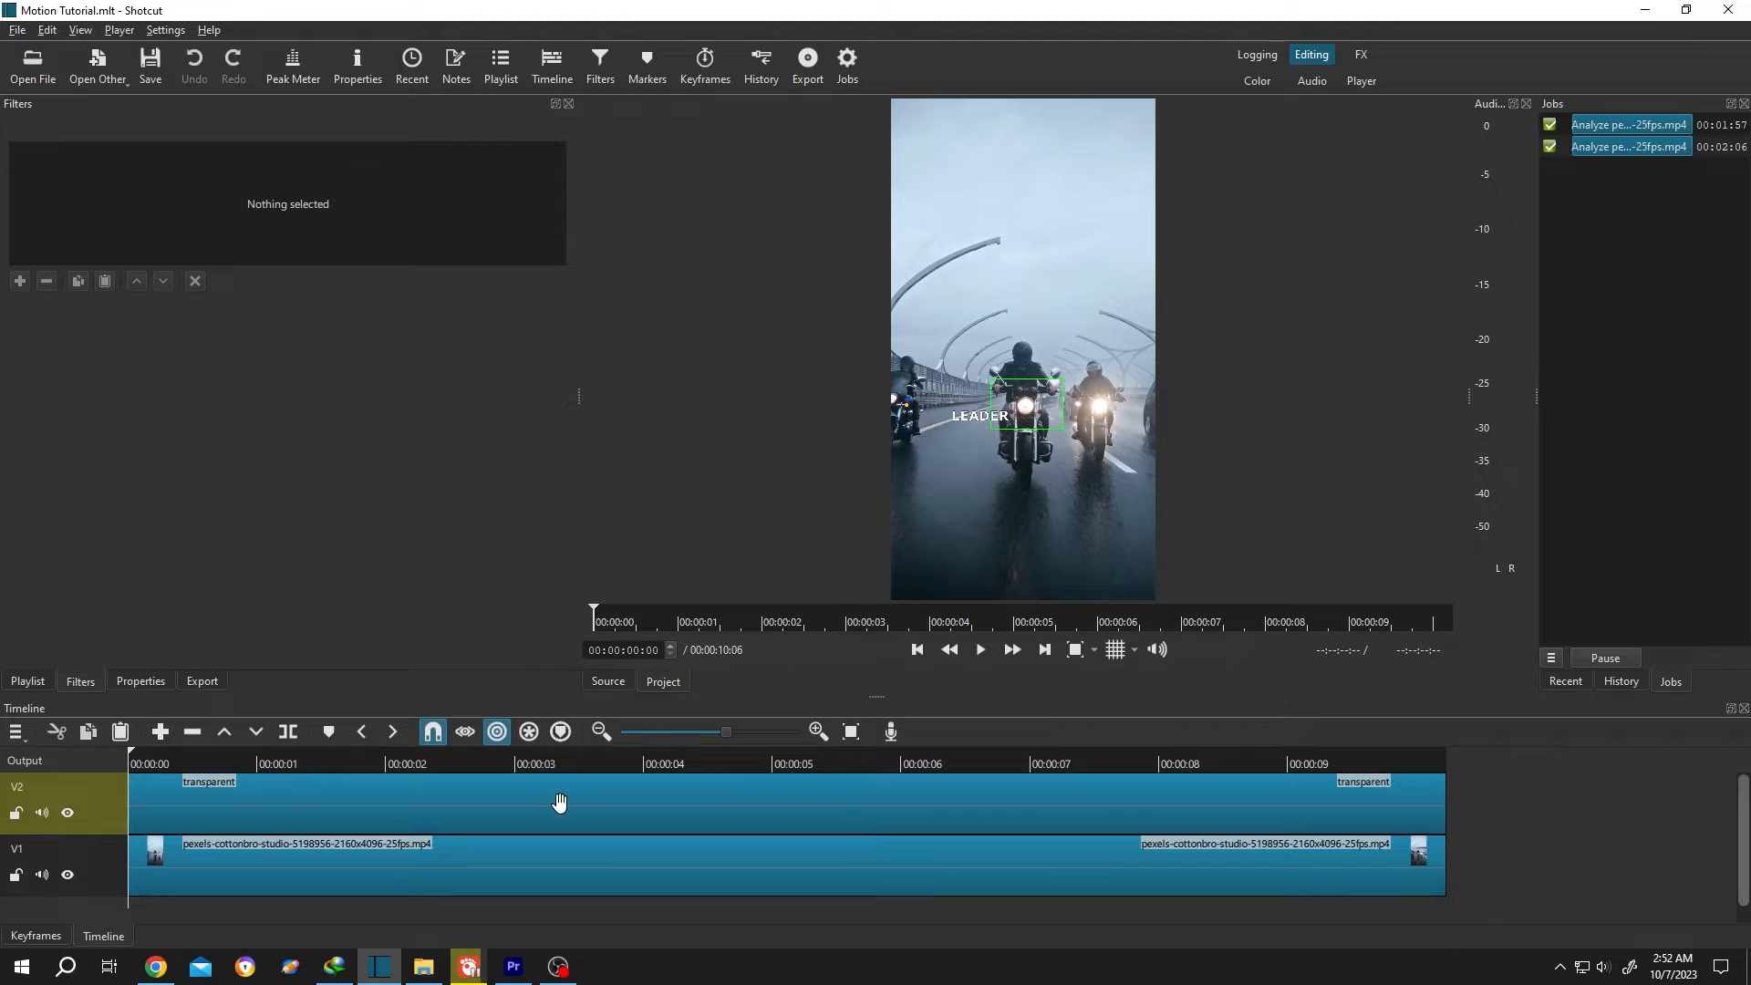
Load the Tutorial Data motion tracker keyframes into the LEADER clip's Size, Position & Rotate filter, using Absolute Position from start.
left_click(559, 803)
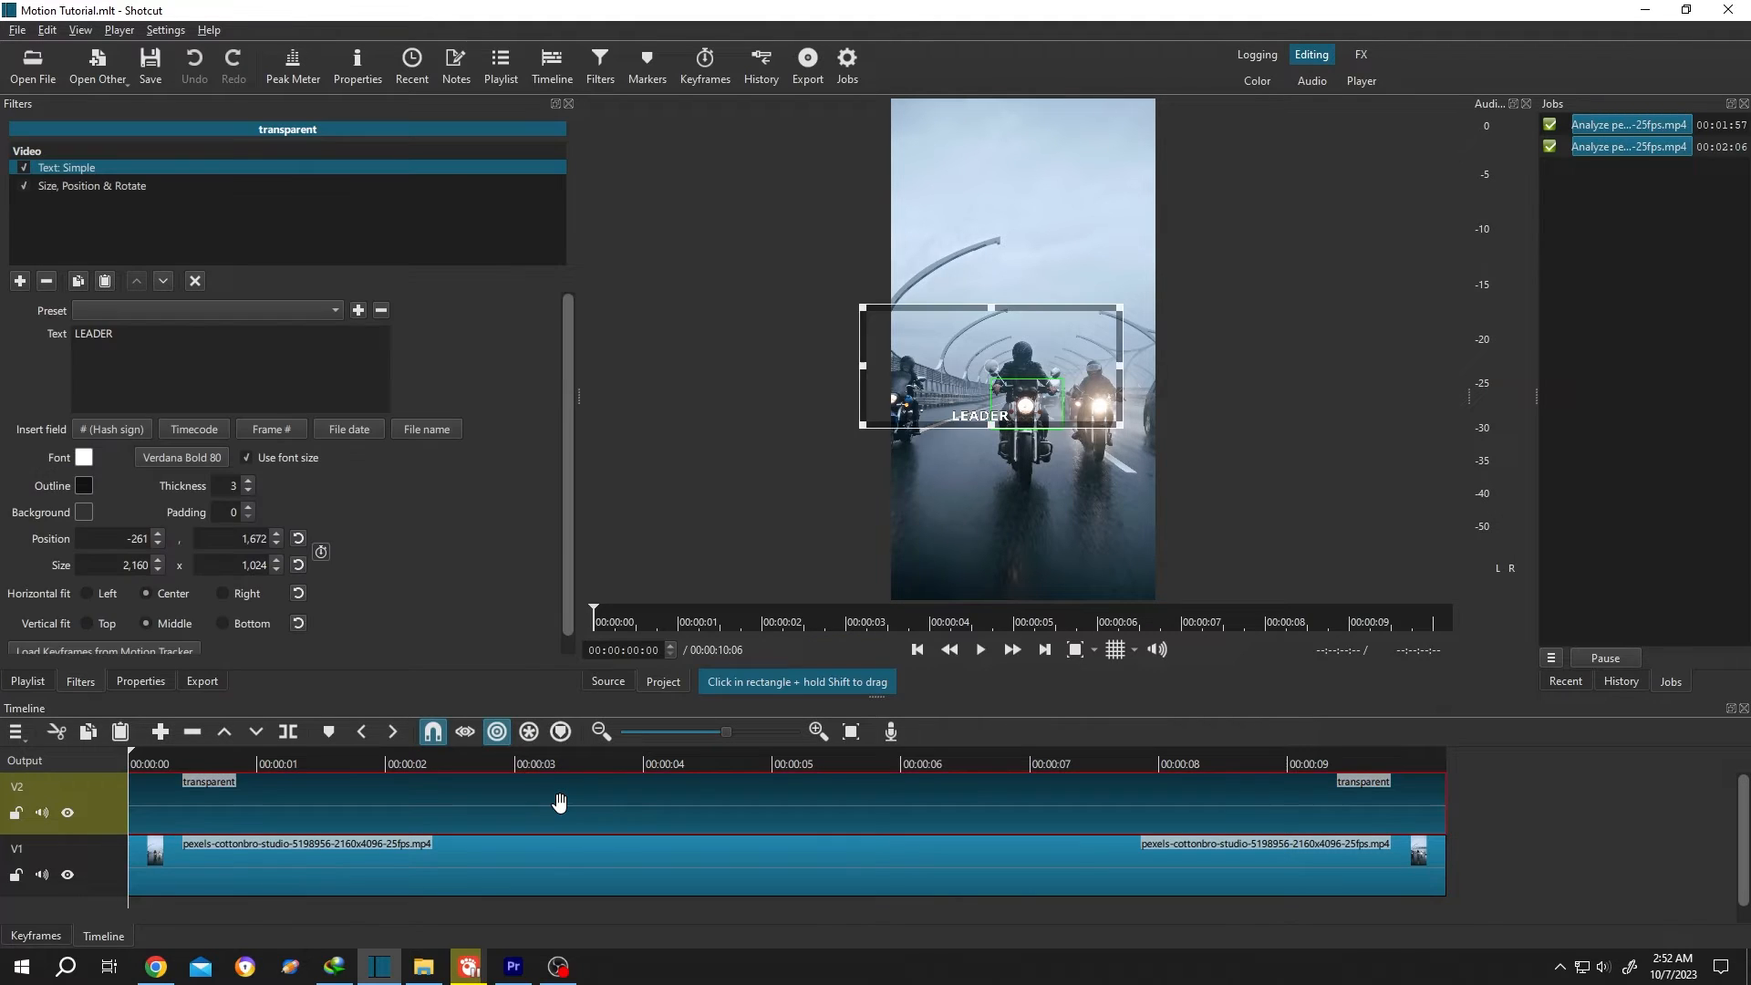
left_click(102, 186)
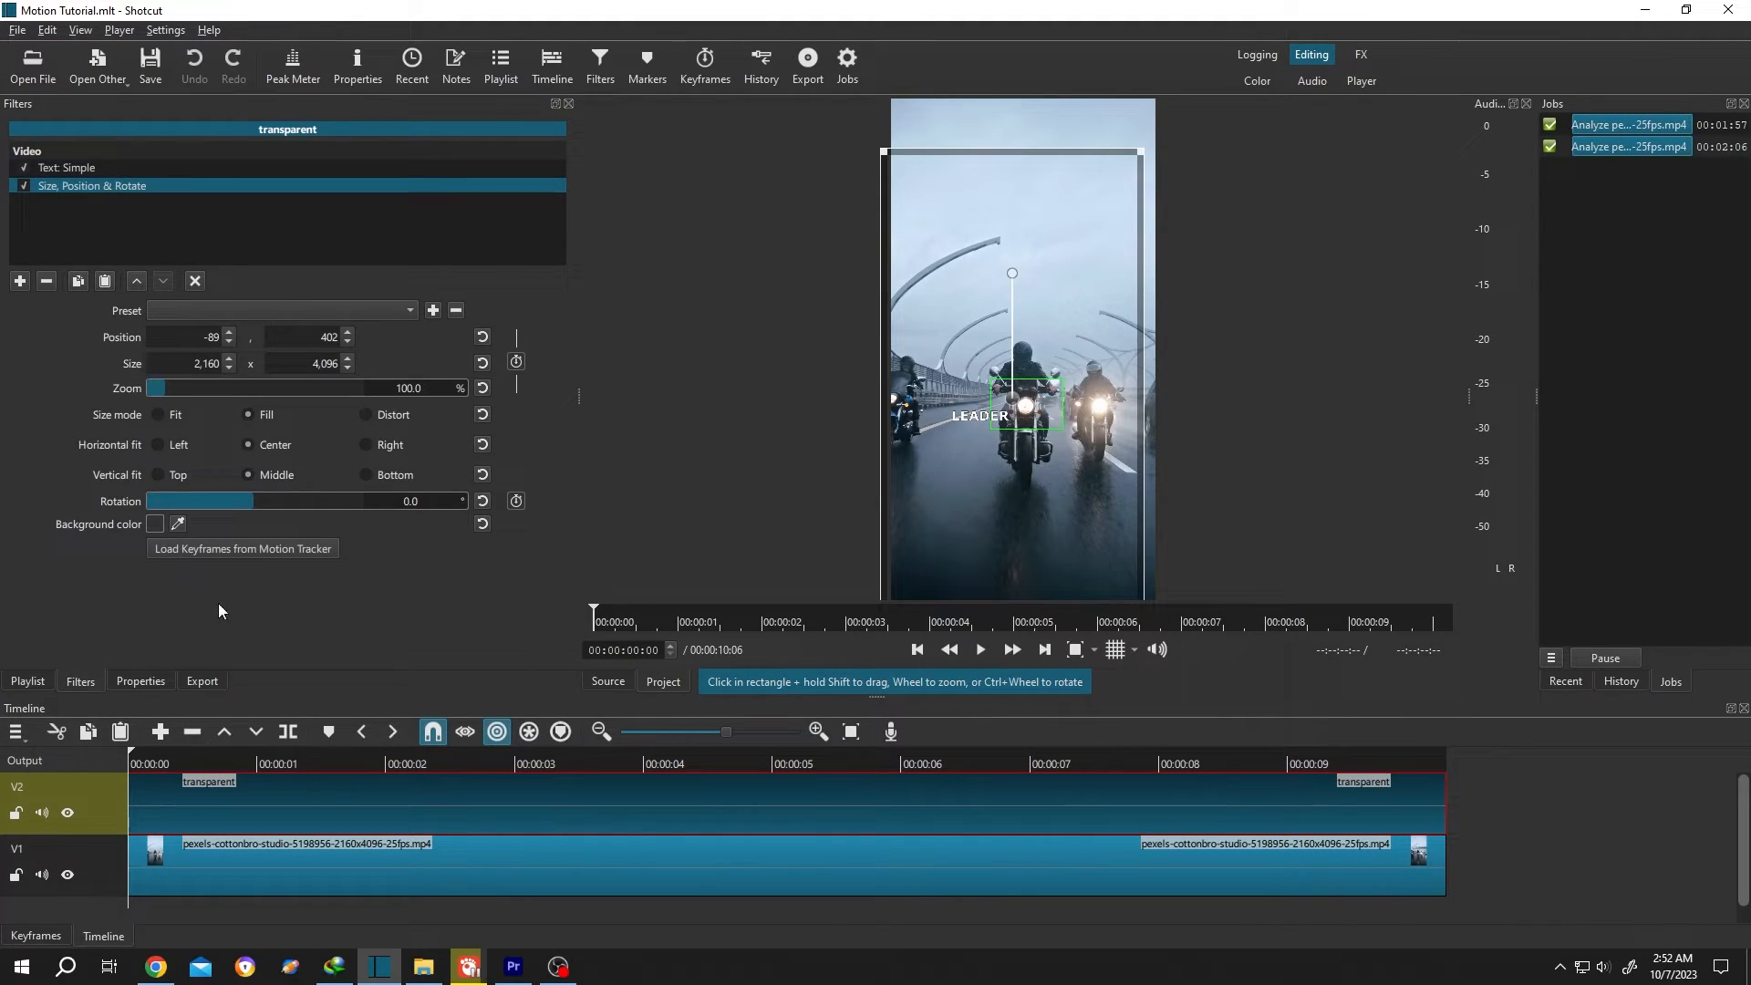
left_click(292, 551)
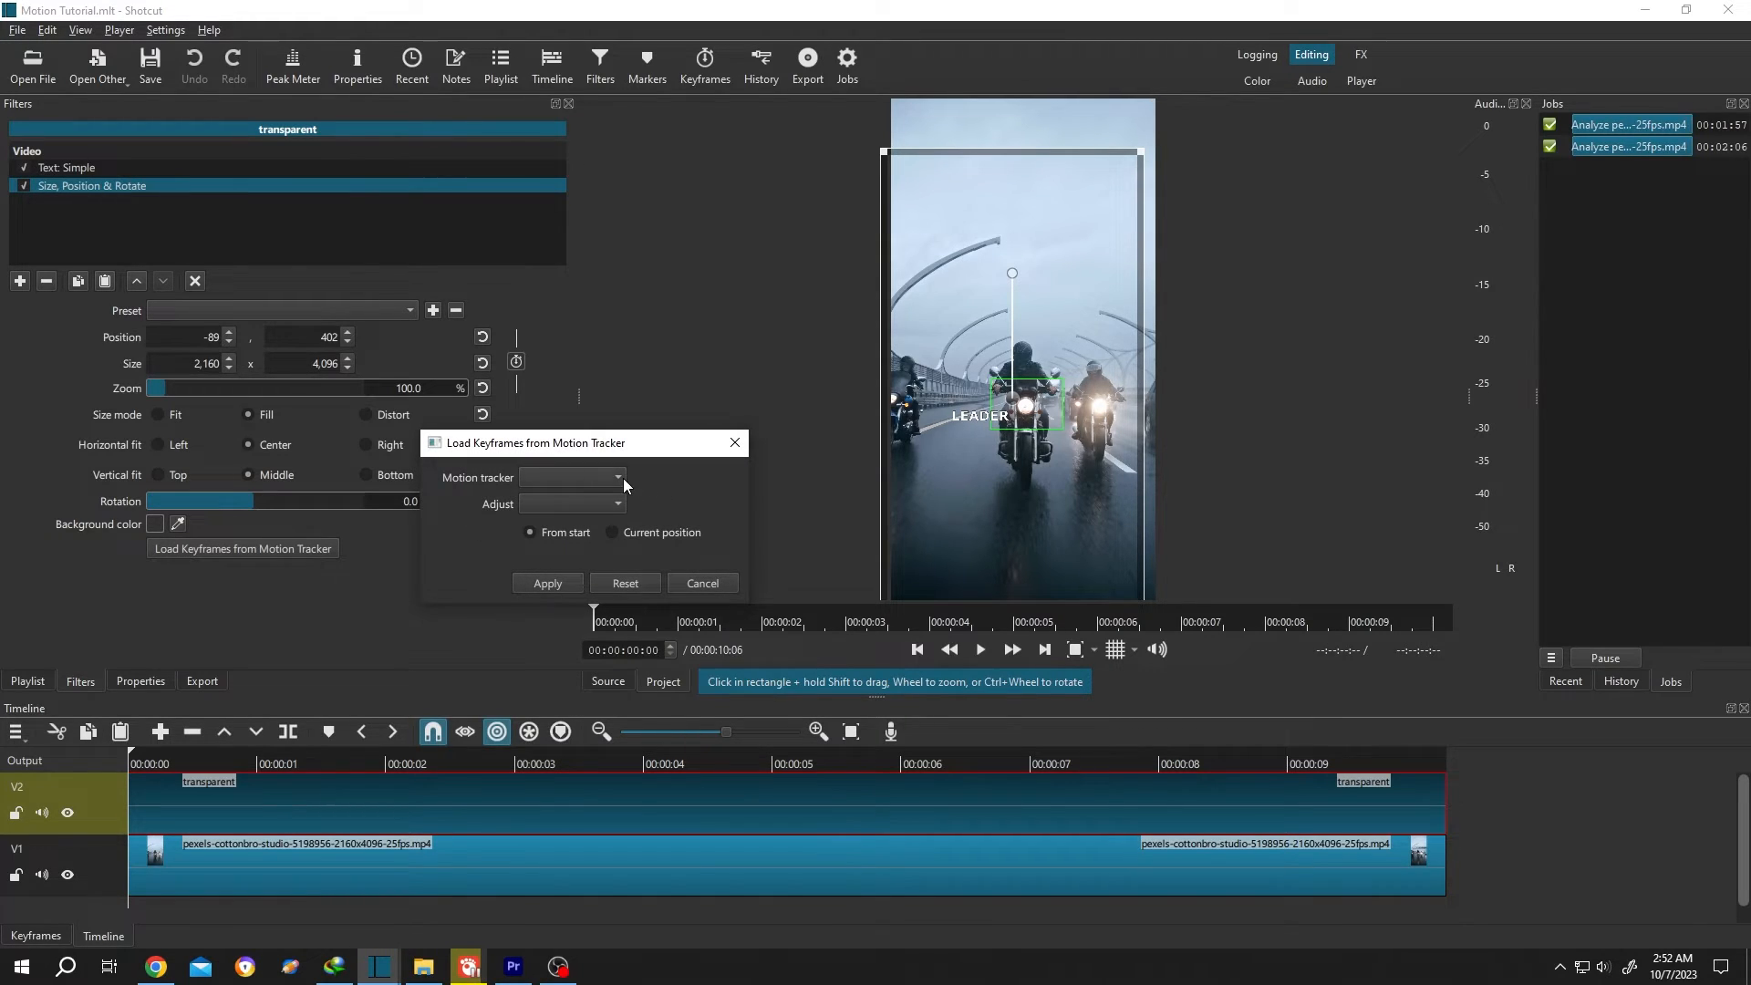
left_click(621, 478)
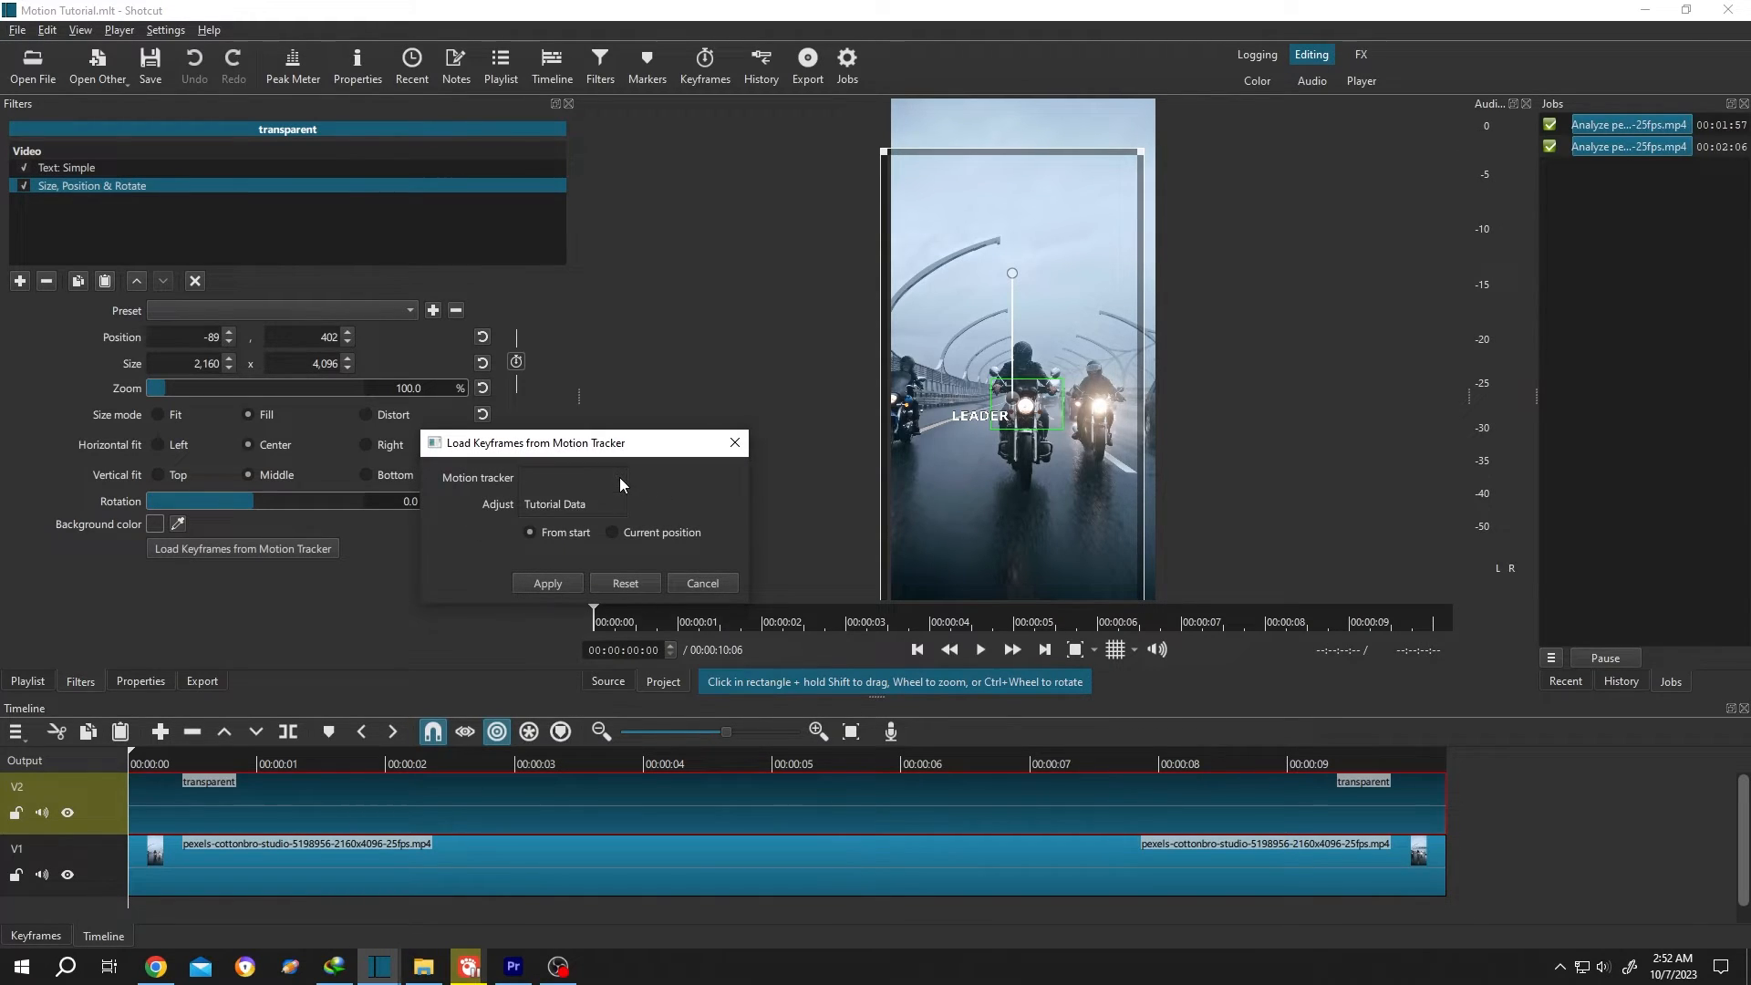
left_click(560, 504)
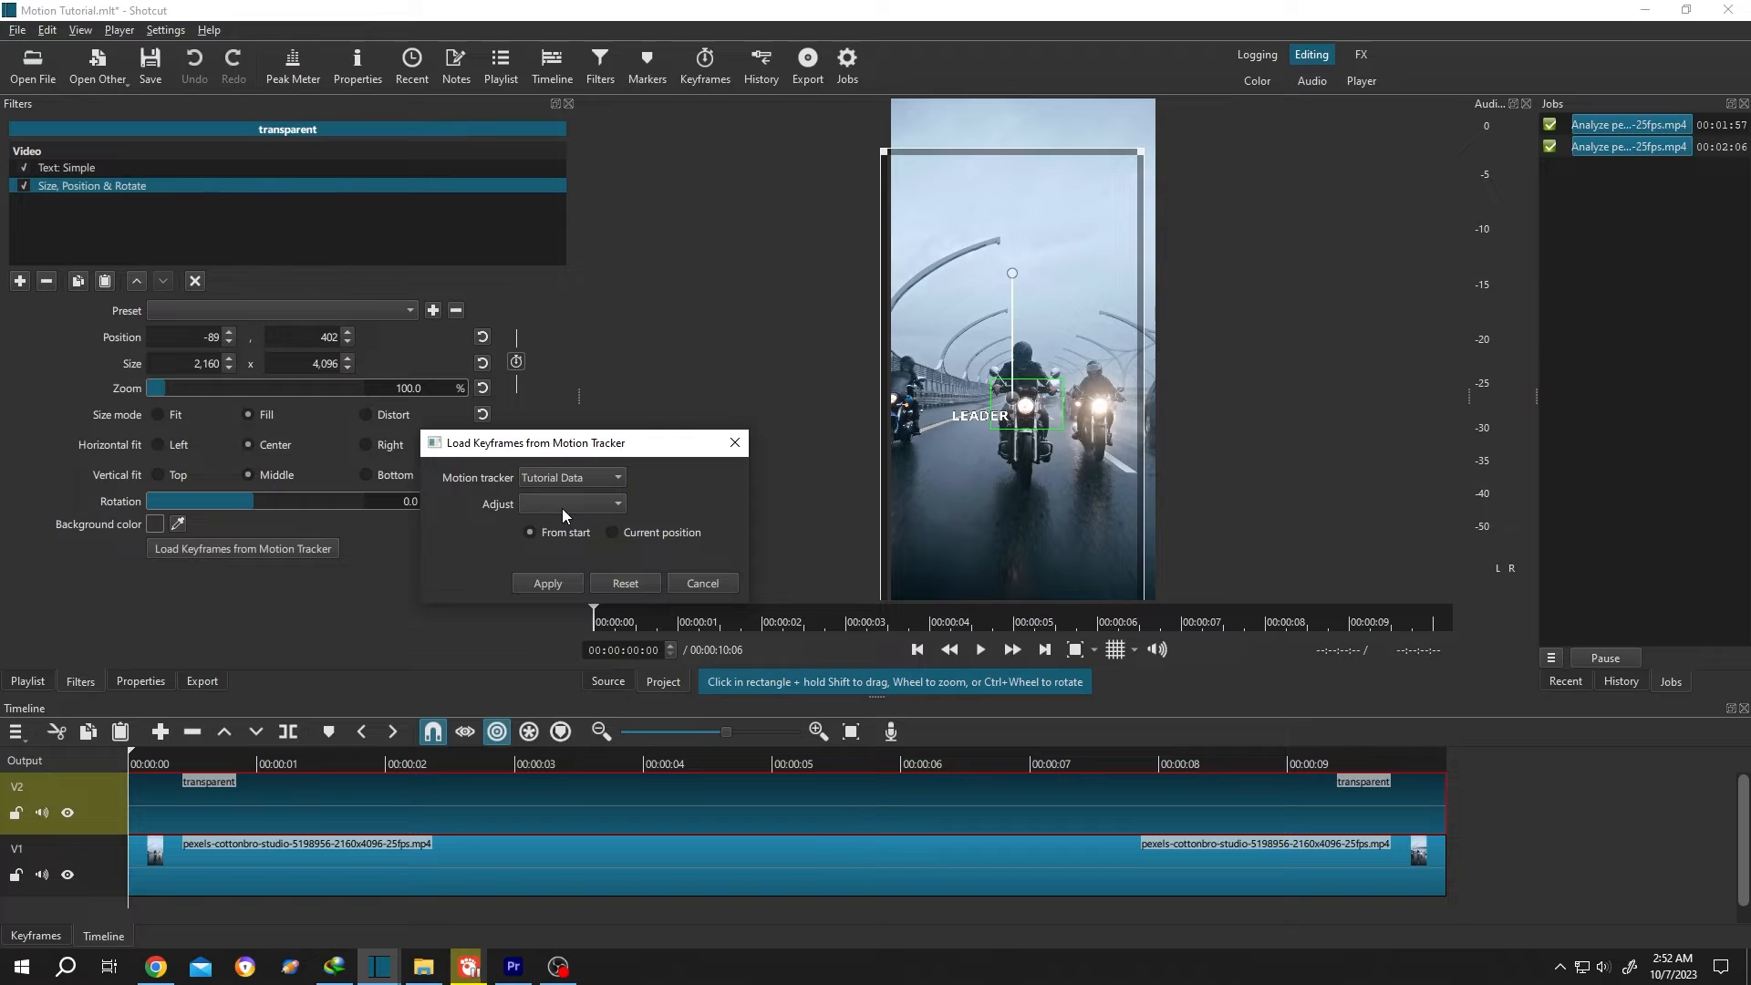
left_click(614, 507)
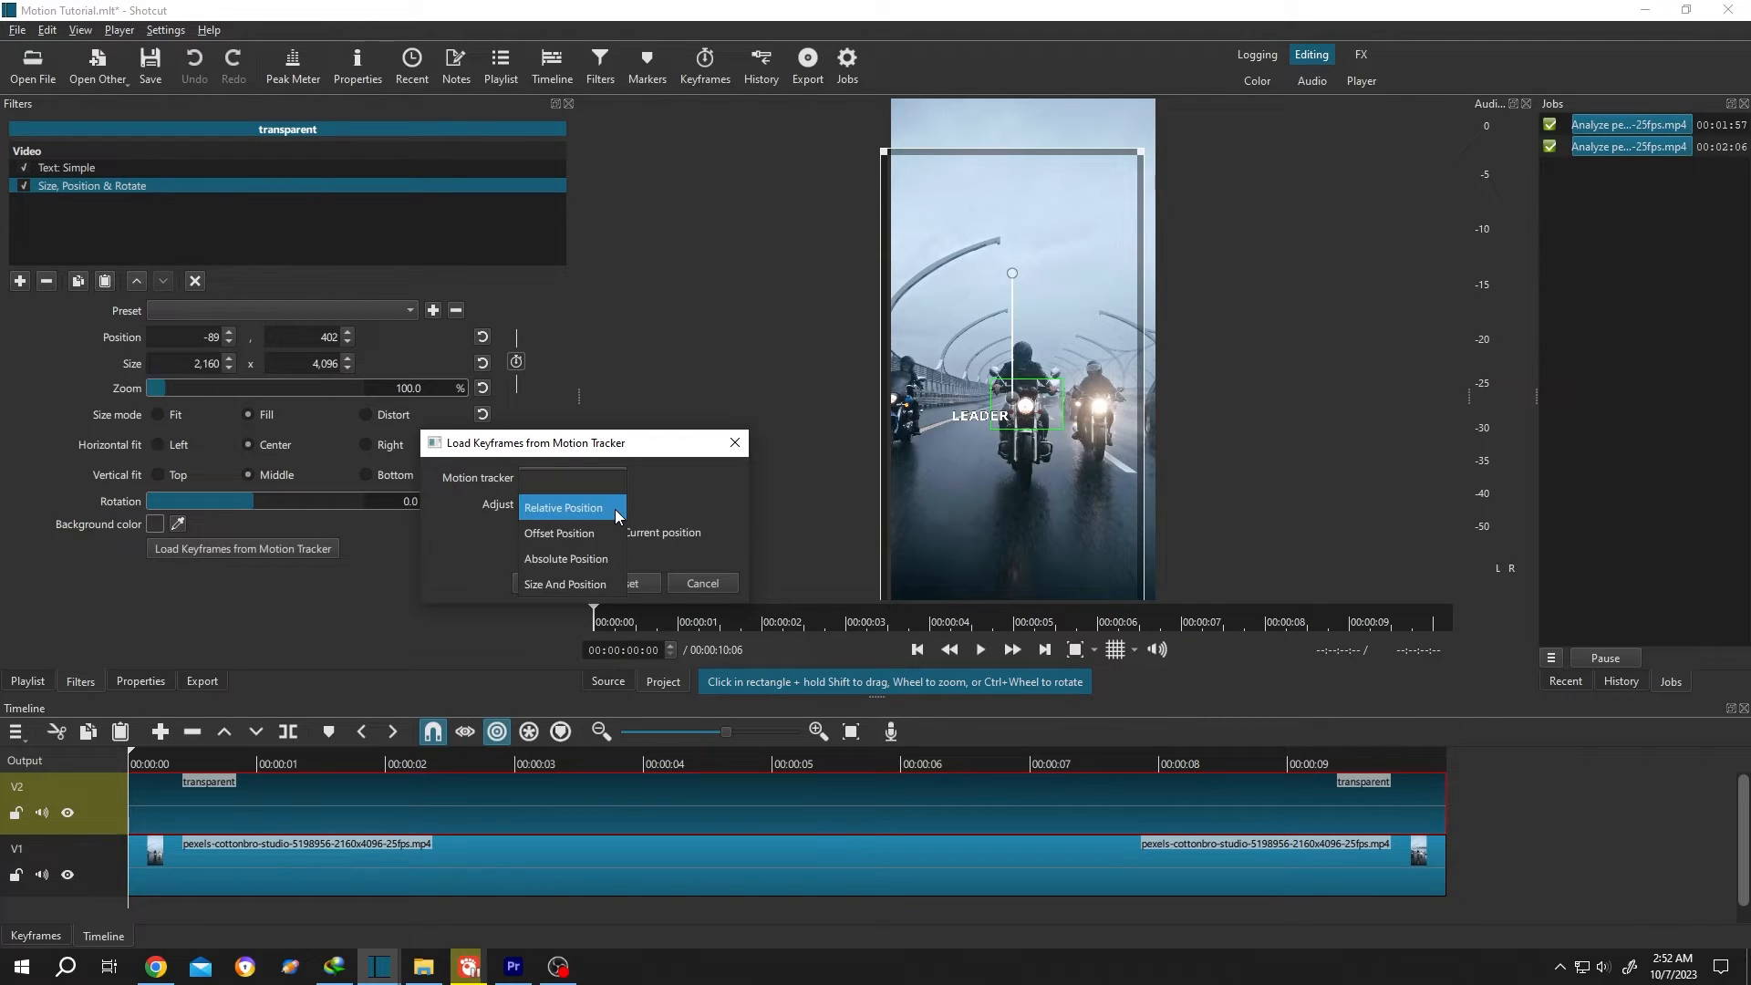
left_click(600, 559)
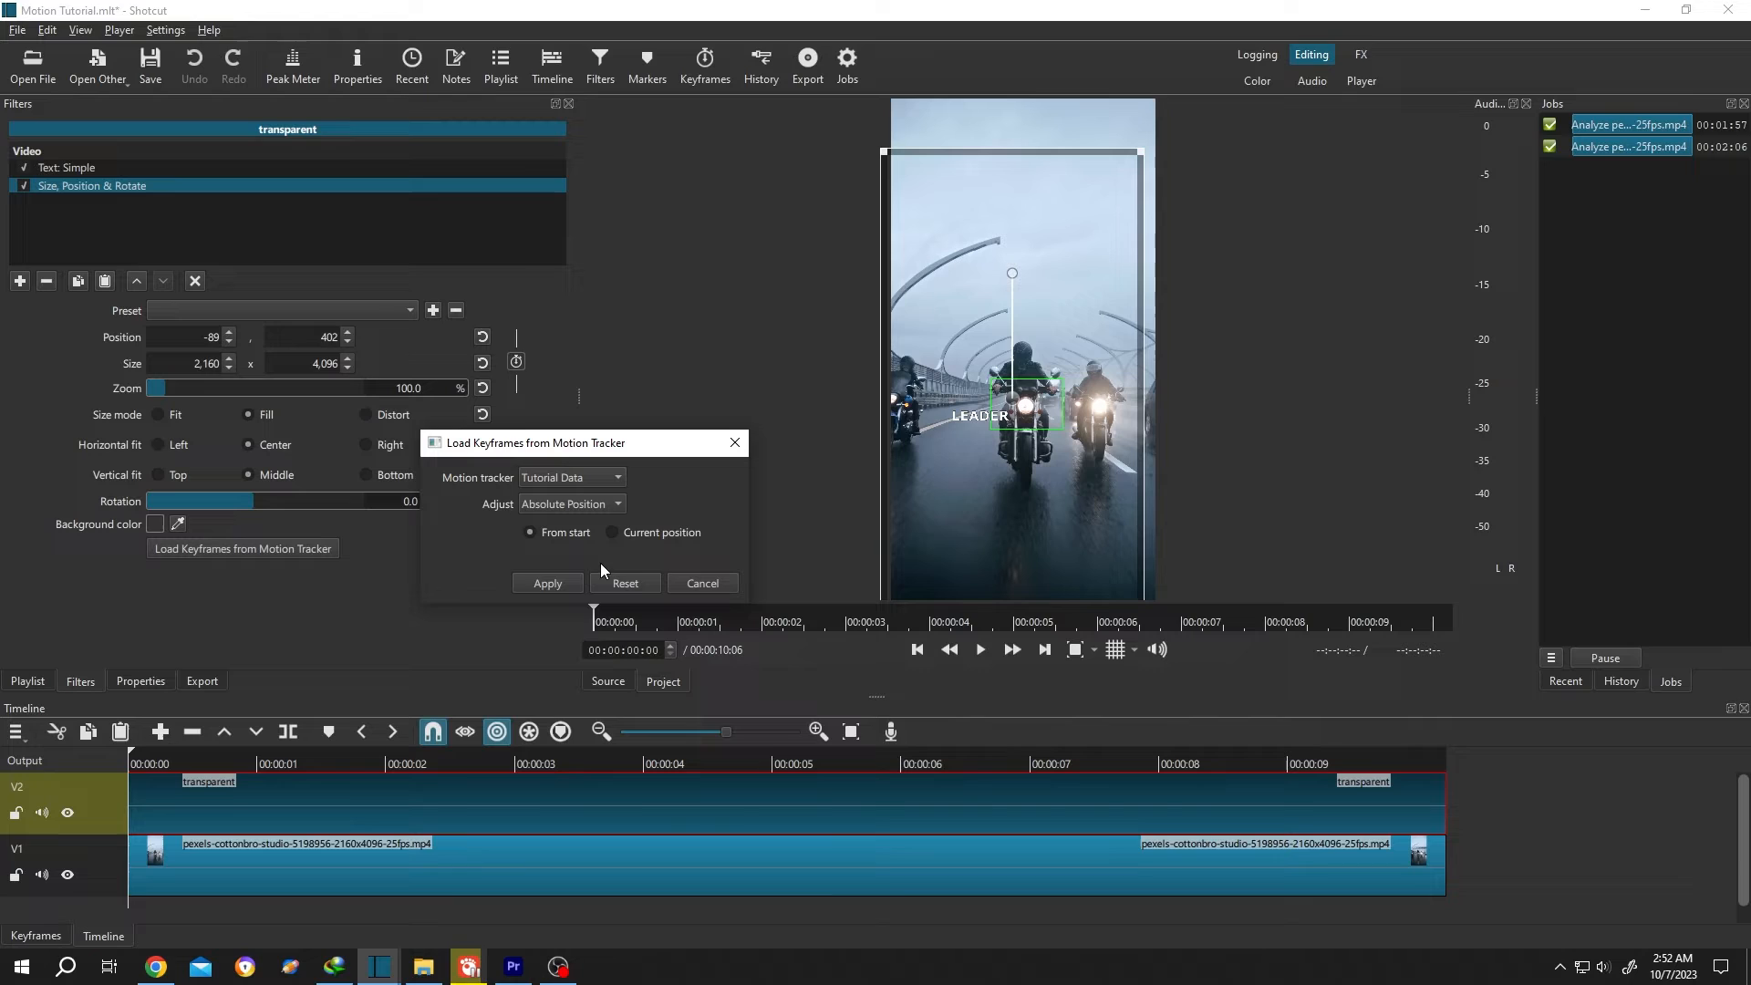
left_click(548, 584)
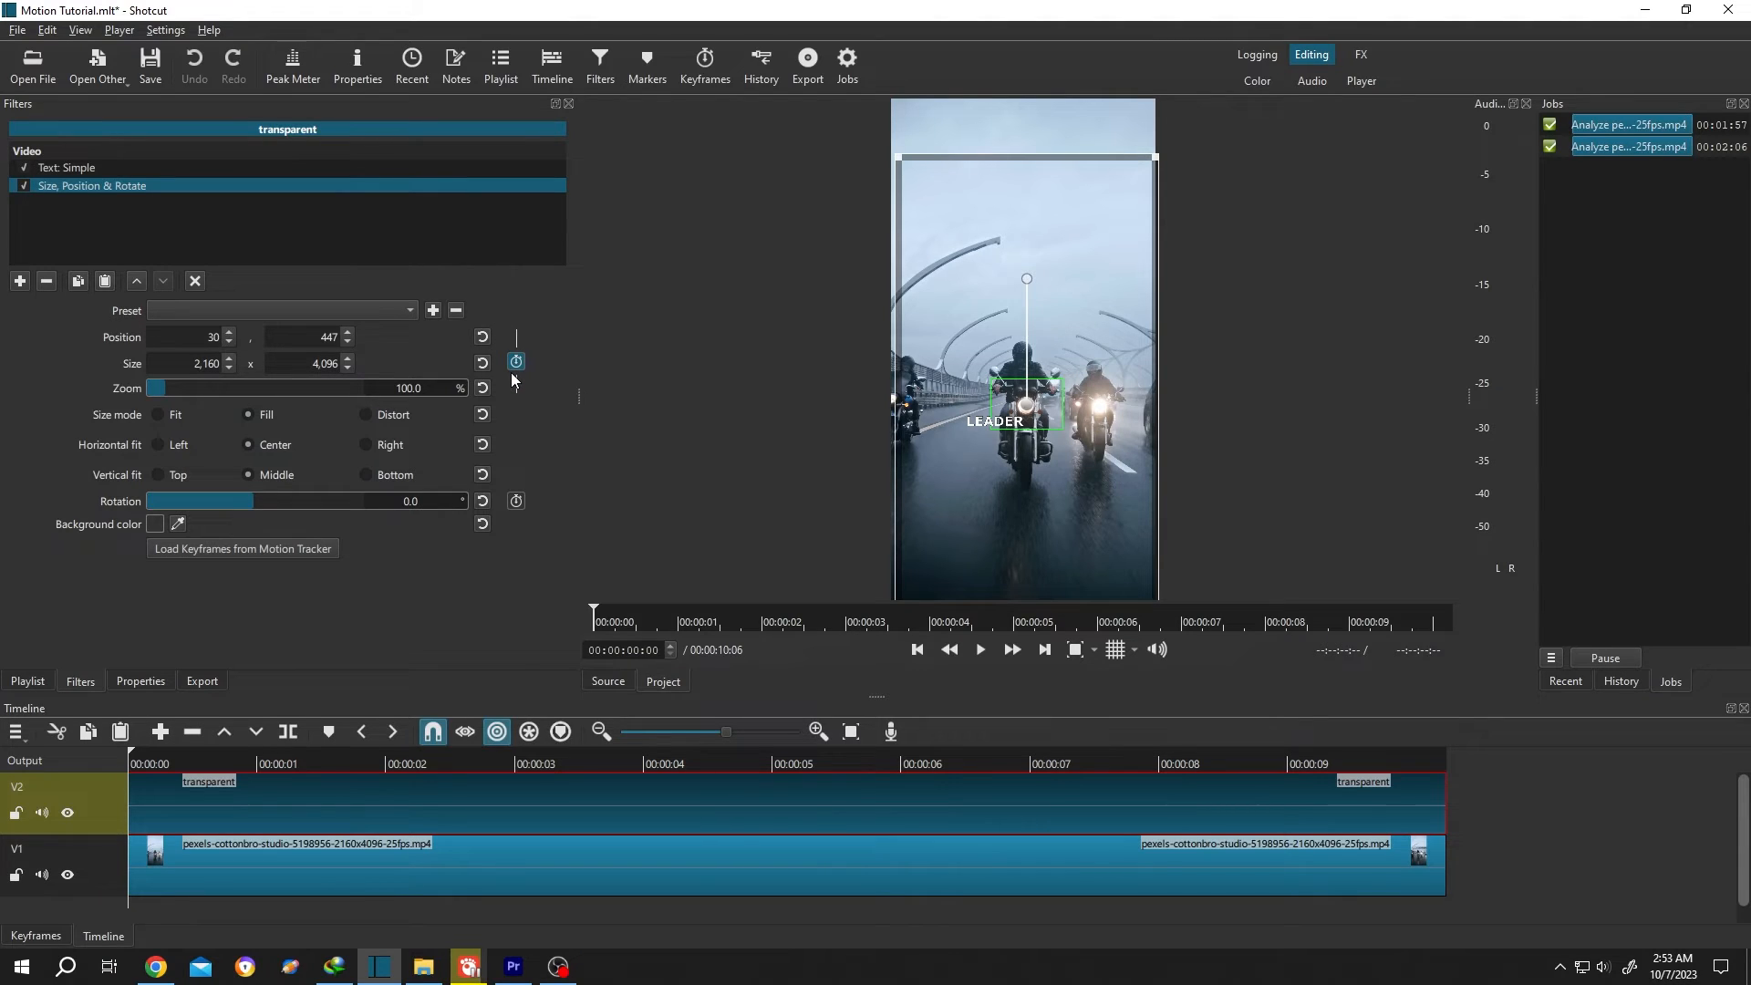
Inspect the filter's Size & Position keyframes, and play the video through to check how the LEADER text follows the middle motorcycle.
left_click(698, 79)
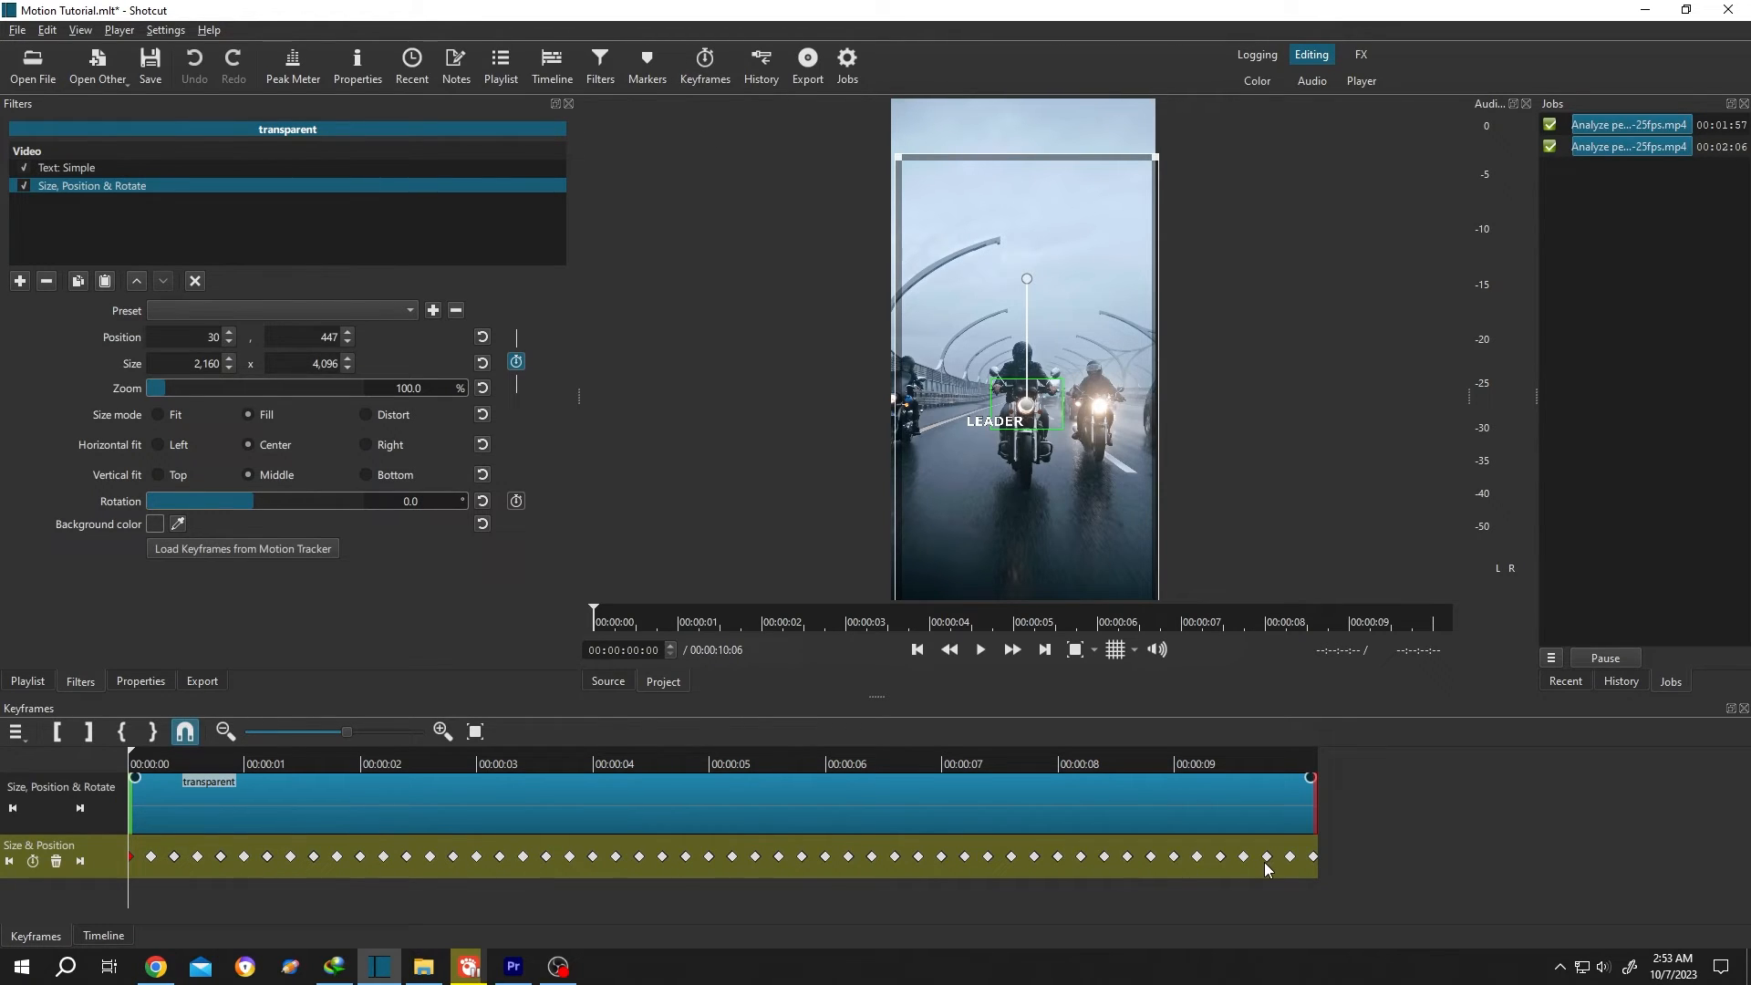
left_click(551, 65)
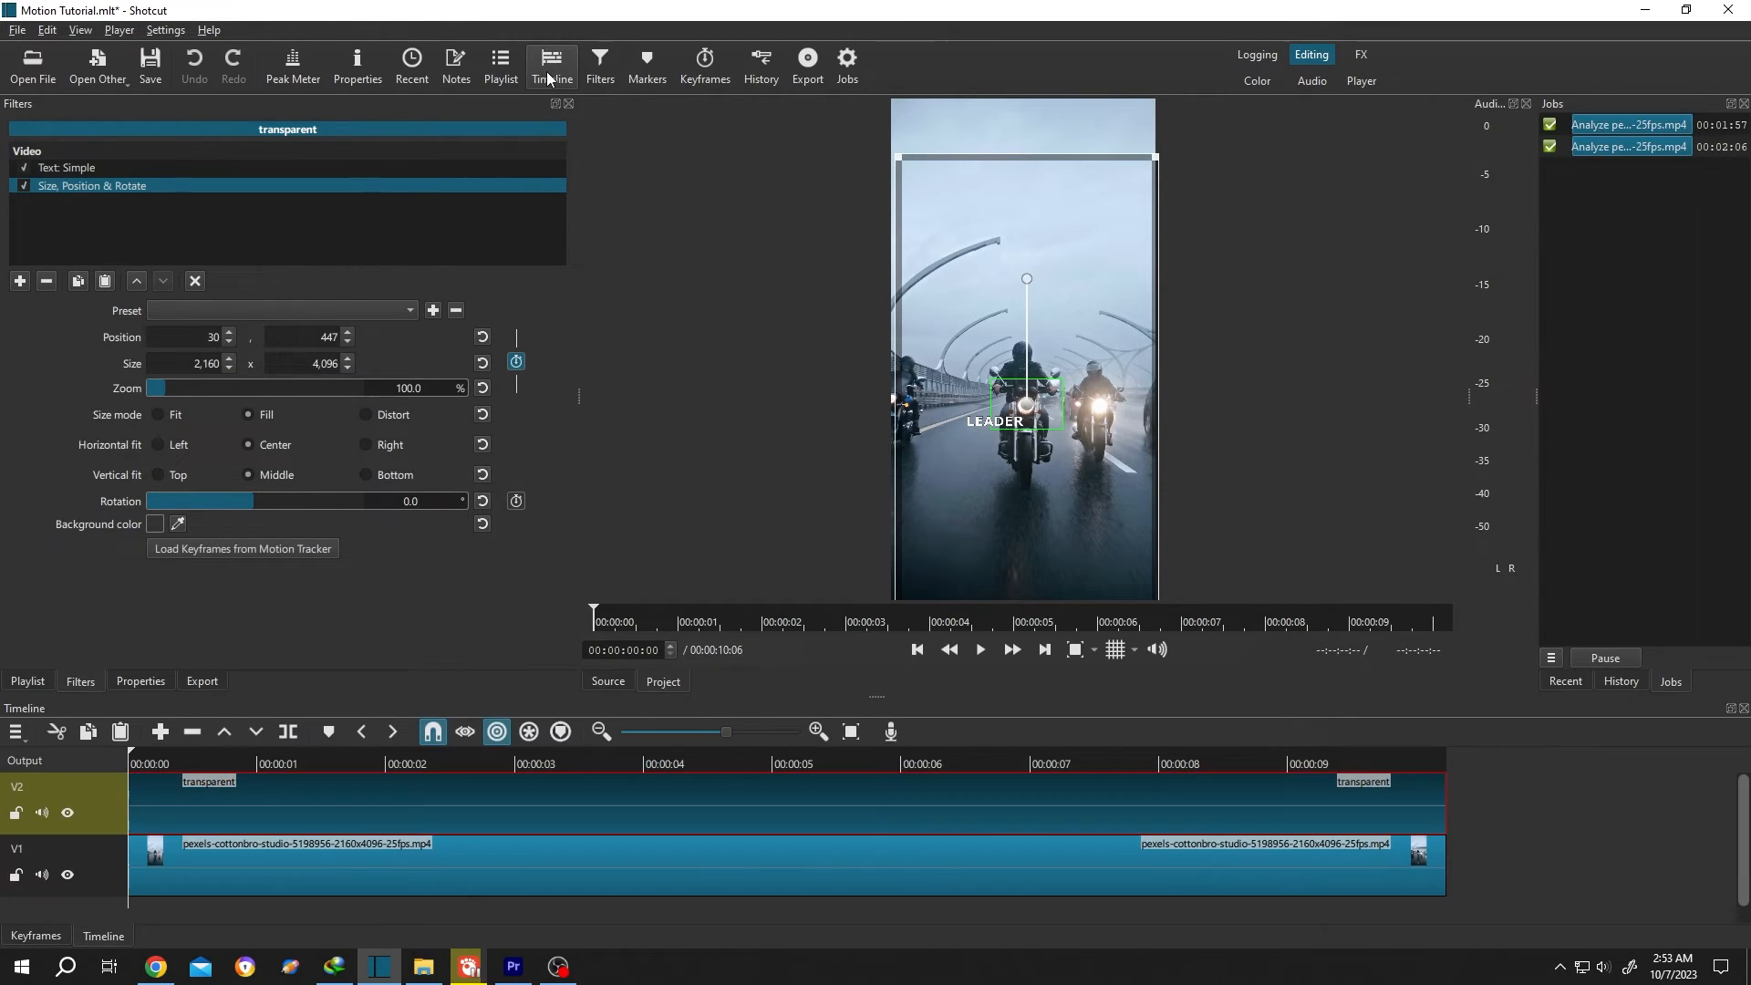
left_click(115, 879)
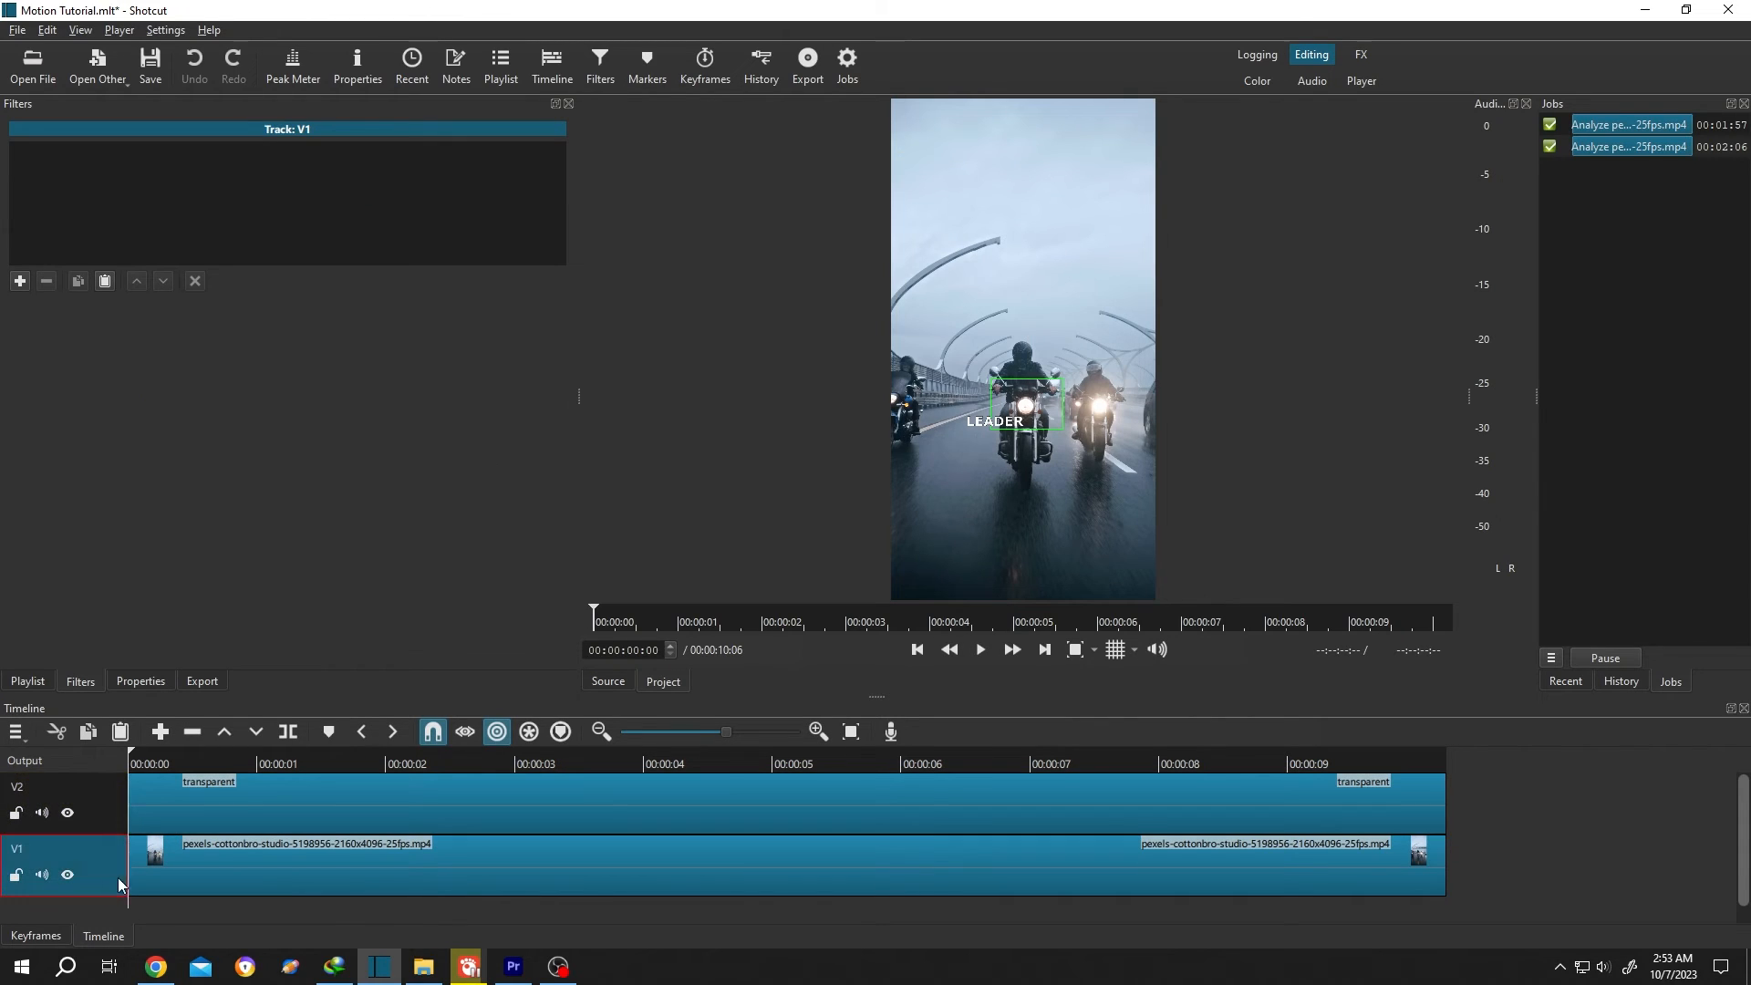
left_click(979, 650)
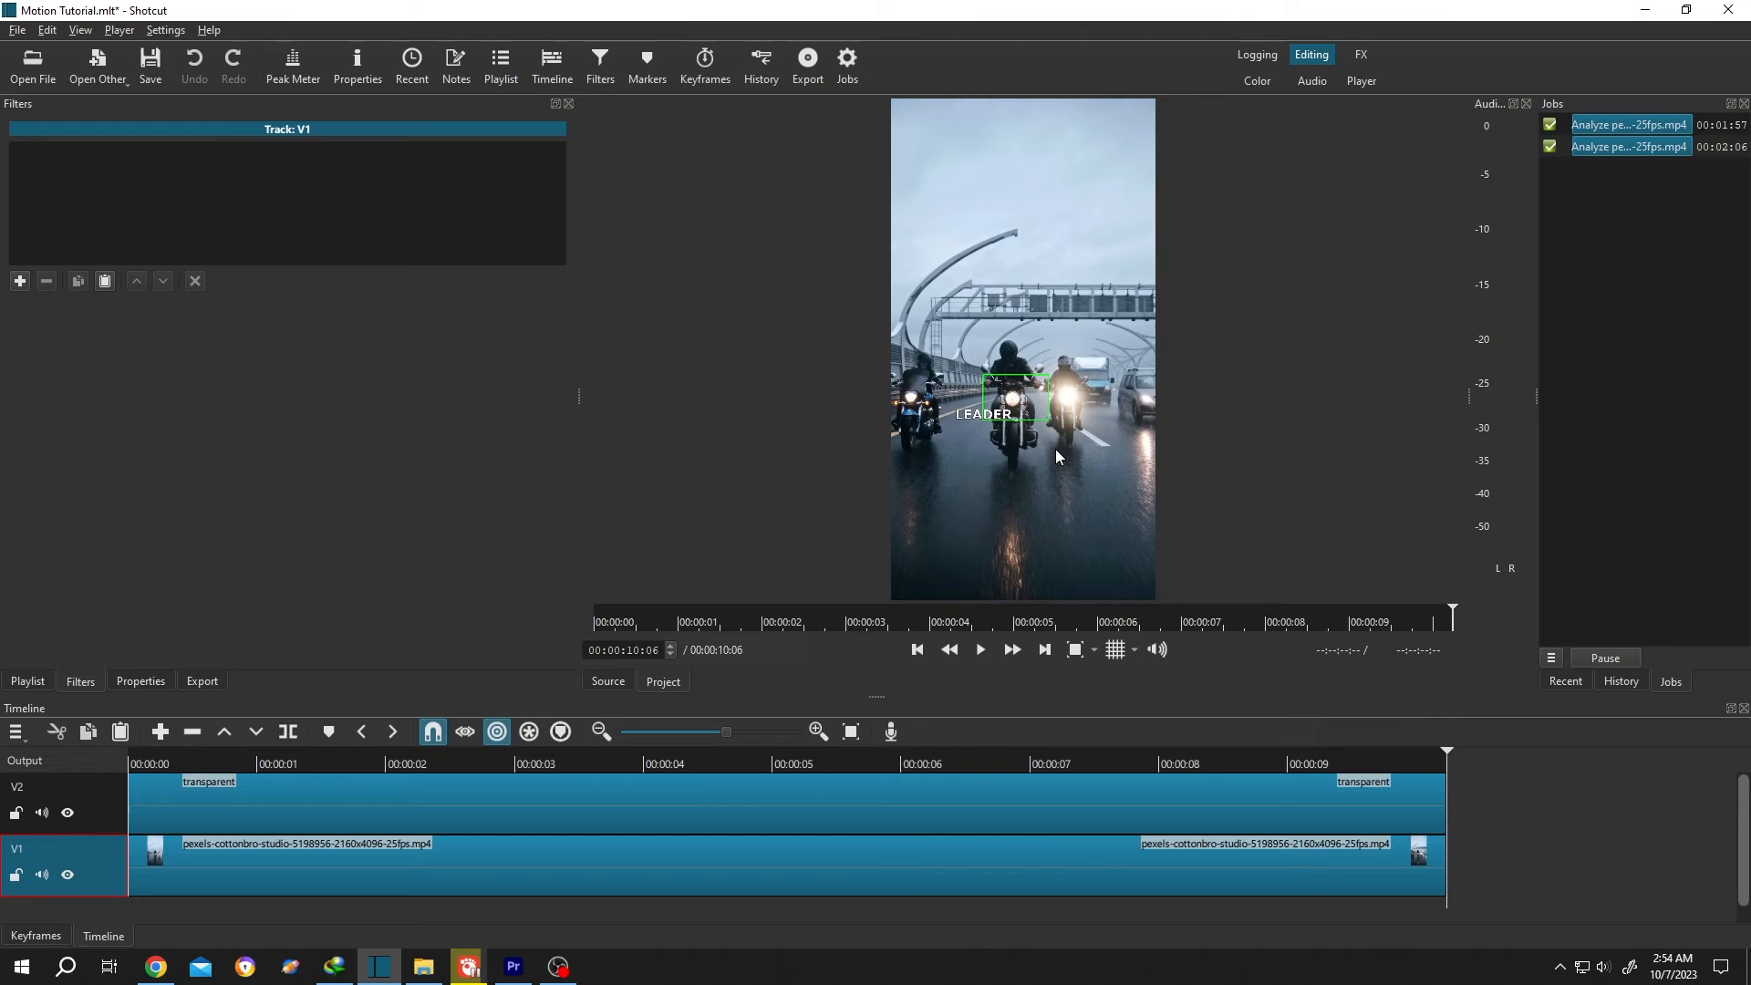
Reopen the motion tracker keyframe loading options for the LEADER clip's Size, Position & Rotate filter.
left_click(695, 806)
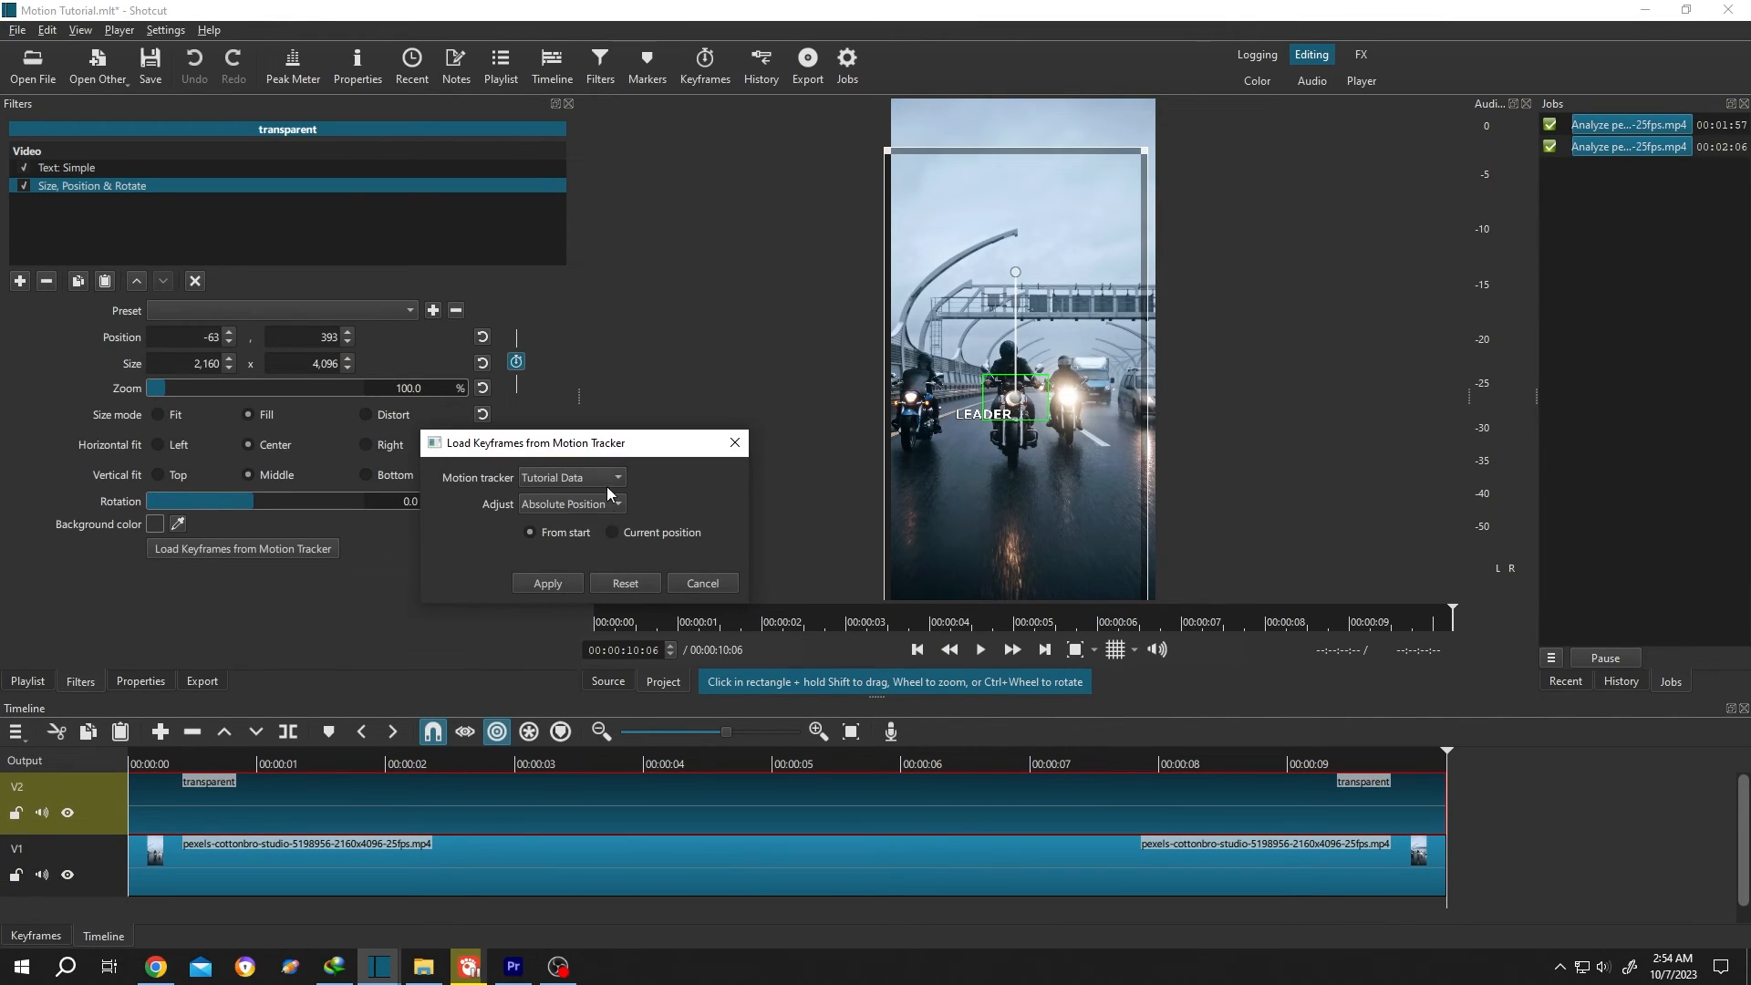